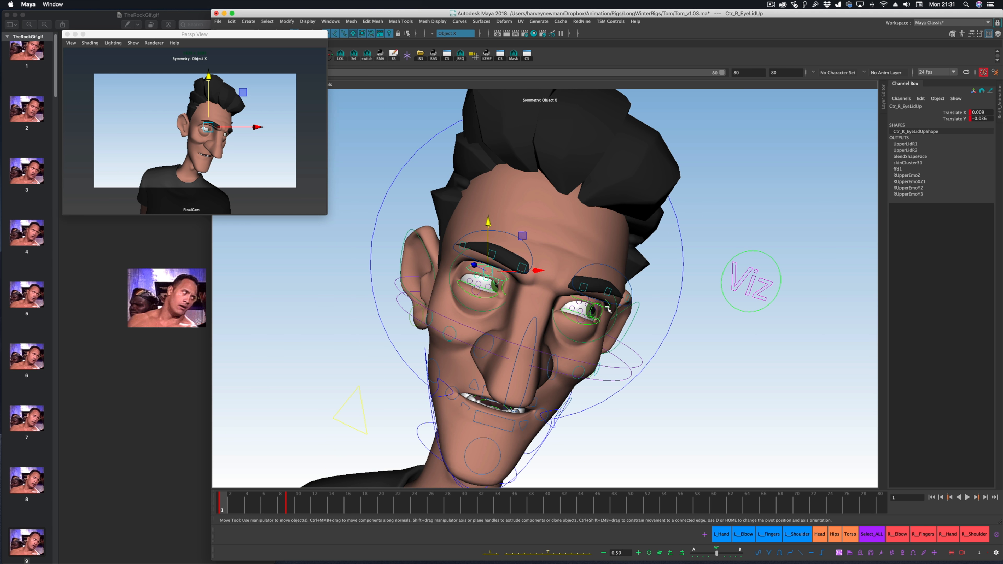
Step: Compare the neighbouring key poses and reposition the eyelid controls, including Ctr_L_EyeLidDn at frame 25
{"action": "key", "text": "period"}
{"action": "key", "text": "comma"}
{"action": "key", "text": "period"}
{"action": "key", "text": "comma"}
{"action": "key", "text": "period"}
{"action": "left_click", "coordinate": [554, 260]}
{"action": "key", "text": "w"}
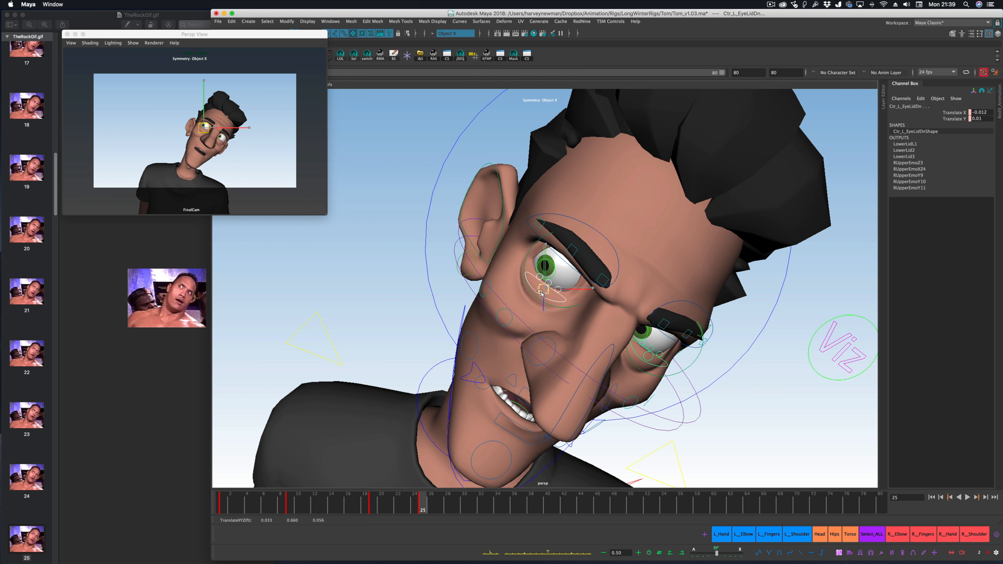
{"action": "key", "text": "comma"}
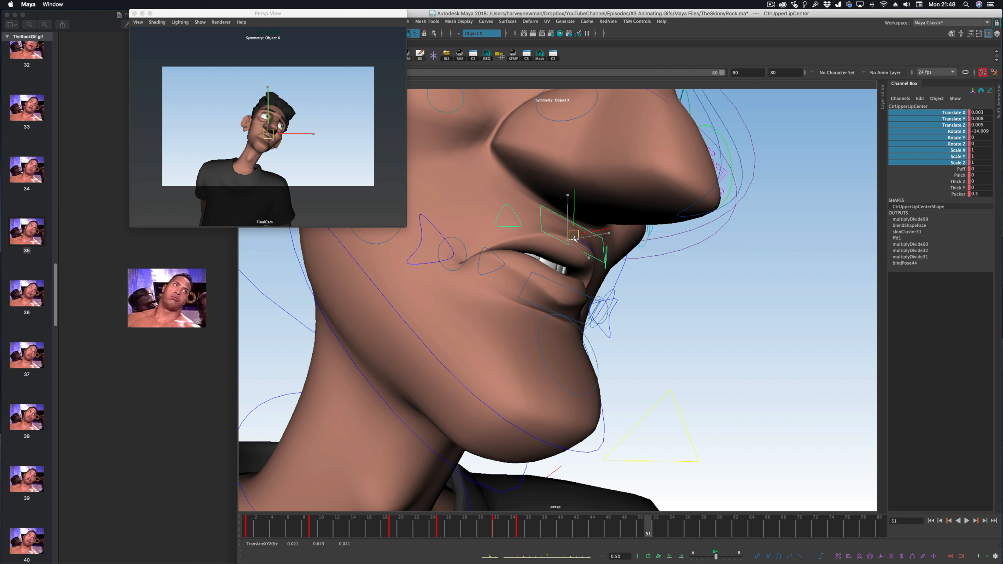
Step: Refine the mouth pose around the lip controls, rotating and slightly moving the mouth-corner control
{"action": "left_click_drag", "start_coordinate": [514, 276], "coordinate": [565, 232], "text": "alt"}
{"action": "mouse_move", "coordinate": [565, 253]}
{"action": "left_mouse_down", "text": "alt"}
{"action": "mouse_move", "coordinate": [616, 253]}
{"action": "mouse_move", "coordinate": [561, 260]}
{"action": "left_mouse_up", "text": "alt"}
{"action": "left_click", "coordinate": [587, 331]}
{"action": "left_click", "coordinate": [538, 307]}
{"action": "left_click_drag", "start_coordinate": [587, 316], "coordinate": [489, 309], "text": "alt"}
{"action": "left_click_drag", "start_coordinate": [525, 308], "coordinate": [640, 314], "text": "alt"}
{"action": "left_click", "coordinate": [451, 285]}
{"action": "key", "text": "e"}
{"action": "left_click_drag", "start_coordinate": [442, 291], "coordinate": [474, 283]}
{"action": "key", "text": "w"}
{"action": "left_click_drag", "start_coordinate": [455, 274], "coordinate": [464, 276]}
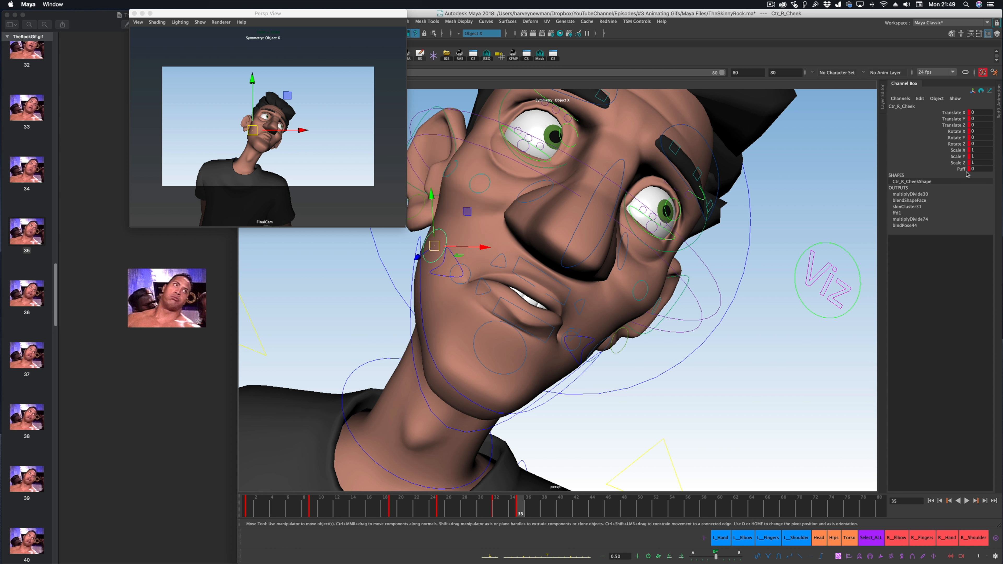
Step: Adjust the Puff attribute of Ctr_R_Cheek at frame 35
{"action": "middle_click_drag", "start_coordinate": [687, 245], "coordinate": [700, 246]}
{"action": "left_click_drag", "start_coordinate": [573, 273], "coordinate": [645, 285], "text": "alt"}
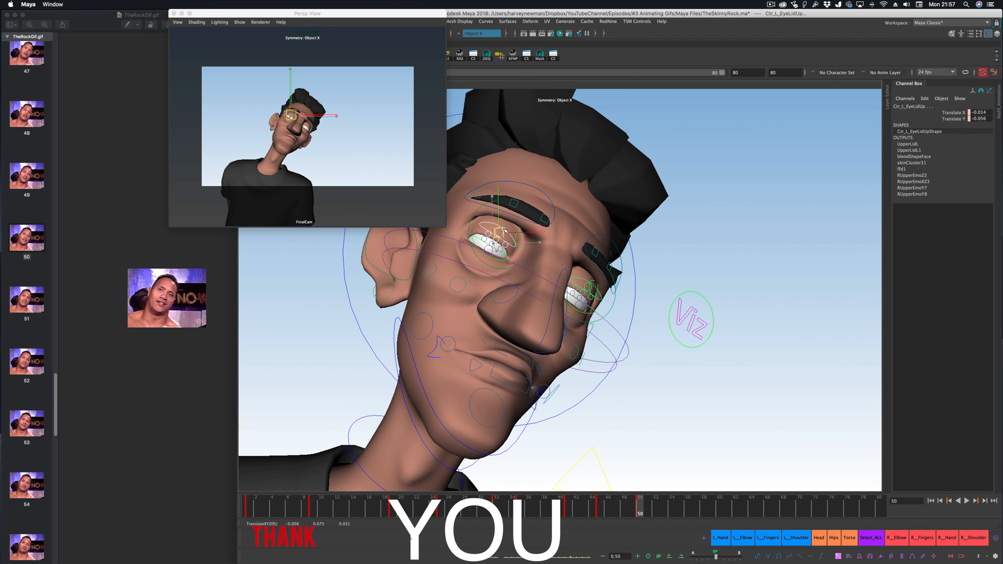
Step: Rotate the selected face control slightly and move the eye aim control CtrAim closer to the head at frame 50
{"action": "scroll", "coordinate": [506, 310], "scroll_direction": "down", "scroll_amount": 5}
{"action": "left_click", "coordinate": [506, 310]}
{"action": "key", "text": "e"}
{"action": "left_click_drag", "start_coordinate": [506, 311], "coordinate": [500, 328]}
{"action": "left_click", "coordinate": [746, 255]}
{"action": "key", "text": "w"}
{"action": "middle_click_drag", "start_coordinate": [746, 253], "coordinate": [638, 325]}
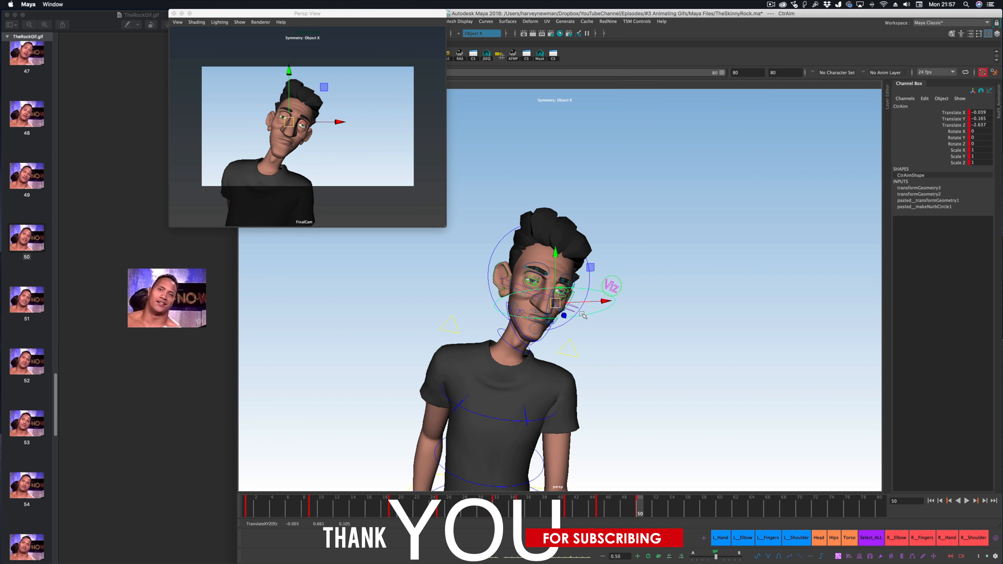
Step: Rotate the jaw control Ctr_Jaw and pick the mouth controls for repositioning at frame 50
{"action": "scroll", "coordinate": [583, 315], "scroll_direction": "up", "scroll_amount": 6}
{"action": "left_click", "coordinate": [572, 292]}
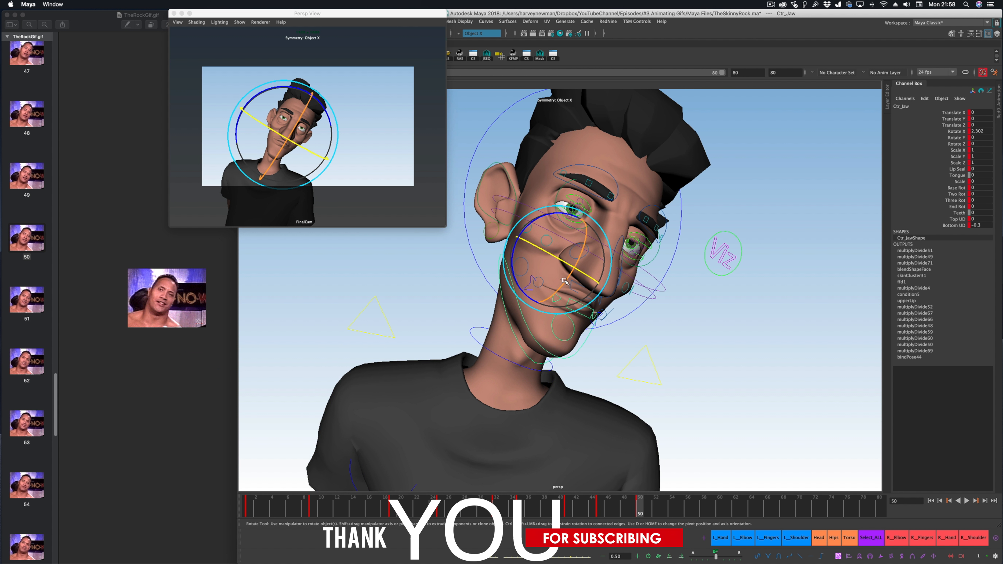
{"action": "left_click_drag", "start_coordinate": [563, 277], "coordinate": [593, 312]}
{"action": "left_click", "coordinate": [533, 285]}
{"action": "key", "text": "w"}
{"action": "left_click", "coordinate": [594, 322]}
{"action": "left_click", "coordinate": [637, 311]}
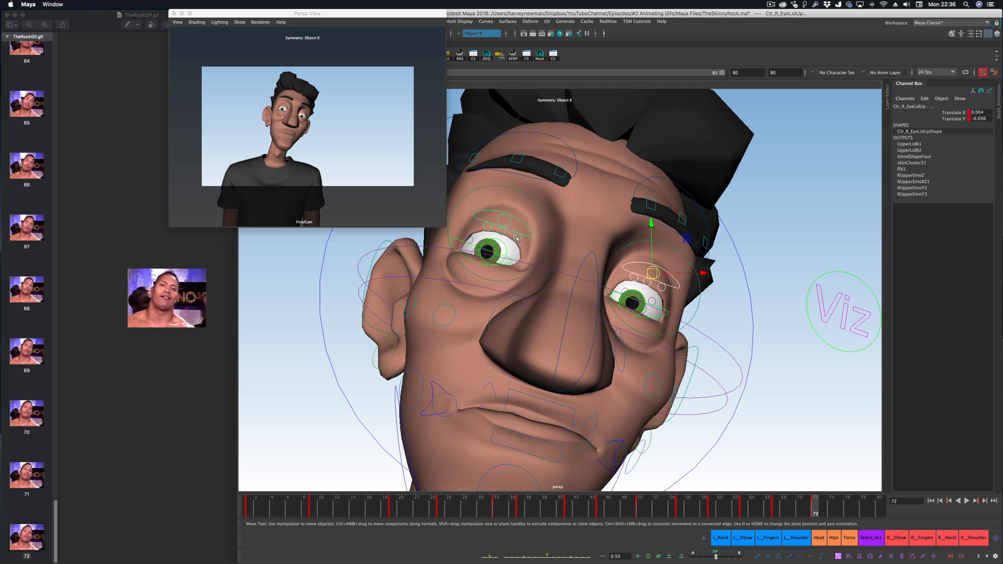
Step: Adjust the upper sneer control LUpSnear and rotate the upper lip control at frame 72
{"action": "left_click", "coordinate": [594, 421]}
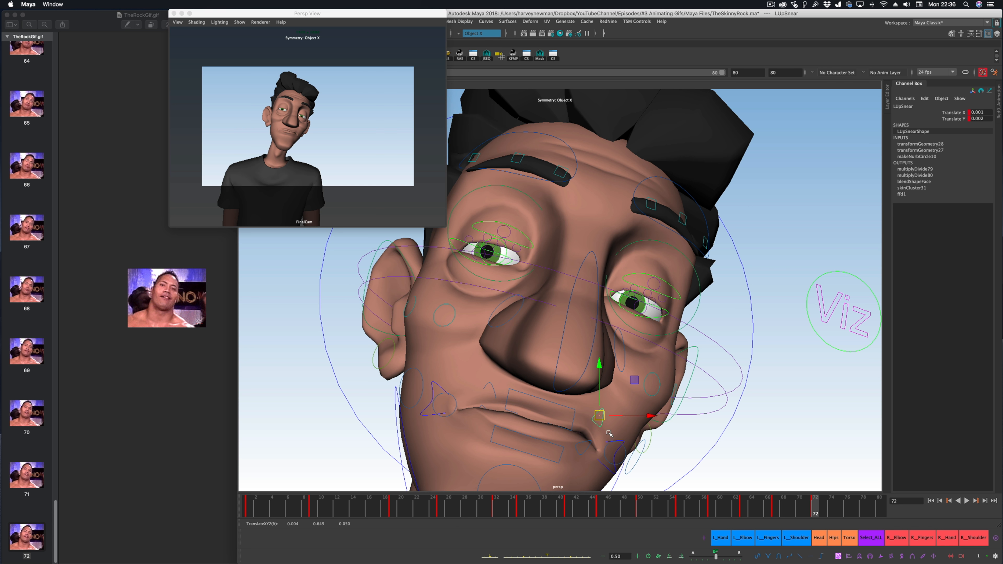
{"action": "left_click", "coordinate": [542, 404]}
{"action": "key", "text": "e"}
{"action": "left_click_drag", "start_coordinate": [541, 418], "coordinate": [548, 407]}
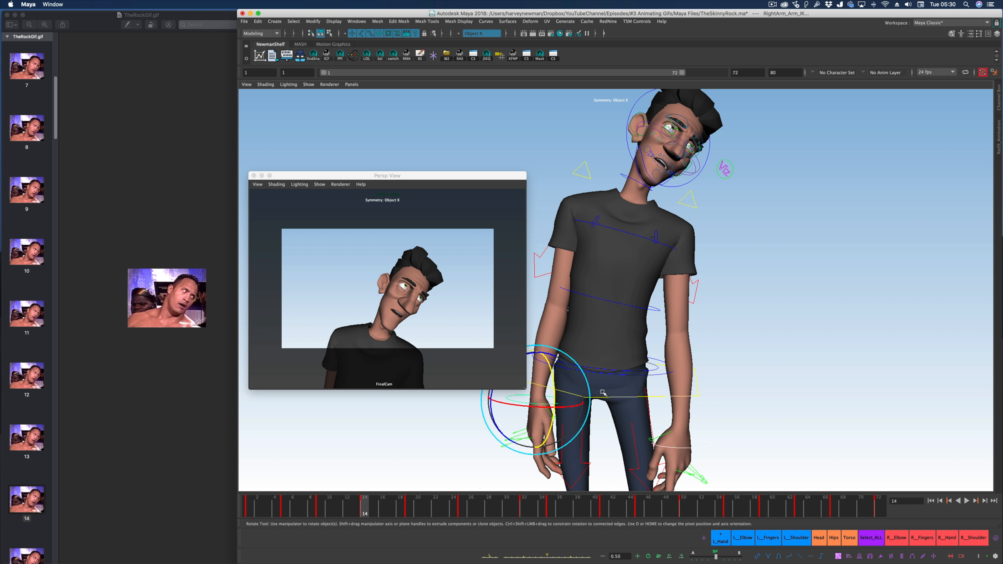
Step: Raise the right arm IK control and the left hand control slightly at frame 14
{"action": "key", "text": "w"}
{"action": "left_click_drag", "start_coordinate": [536, 349], "coordinate": [536, 344]}
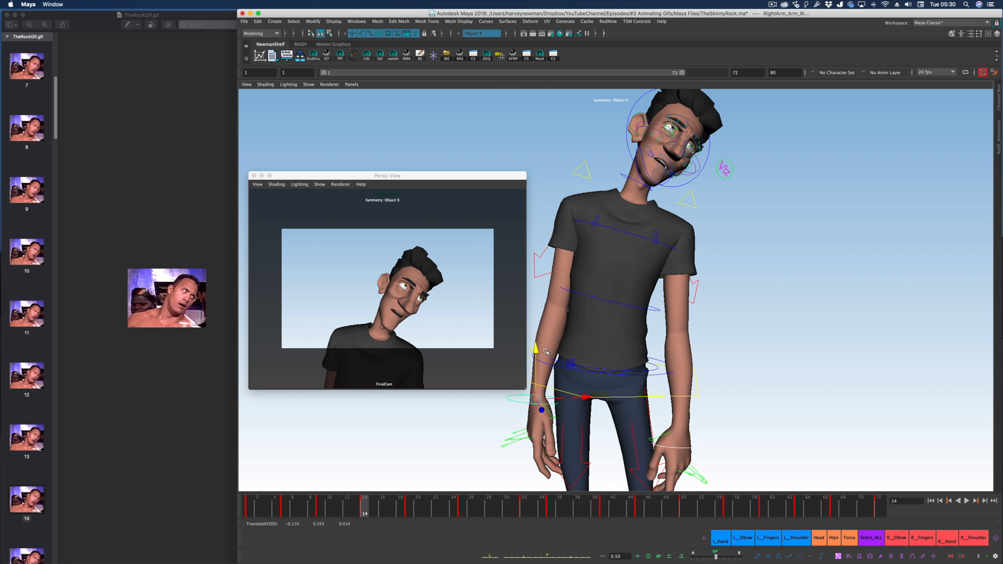
{"action": "left_click", "coordinate": [706, 438]}
{"action": "left_click_drag", "start_coordinate": [679, 386], "coordinate": [677, 369]}
Step: Reposition the left hand control further at frame 14 and check the arm pose from other angles
{"action": "key", "text": "e"}
{"action": "key", "text": "w"}
{"action": "left_click_drag", "start_coordinate": [731, 422], "coordinate": [687, 370]}
{"action": "key", "text": "e"}
{"action": "key", "text": "w"}
{"action": "left_click_drag", "start_coordinate": [689, 379], "coordinate": [705, 401], "text": "alt"}
{"action": "key", "text": "e"}
{"action": "left_click_drag", "start_coordinate": [705, 399], "coordinate": [673, 391], "text": "alt"}
{"action": "key", "text": "w"}
{"action": "left_click_drag", "start_coordinate": [673, 399], "coordinate": [737, 413], "text": "alt"}
{"action": "key", "text": "w"}
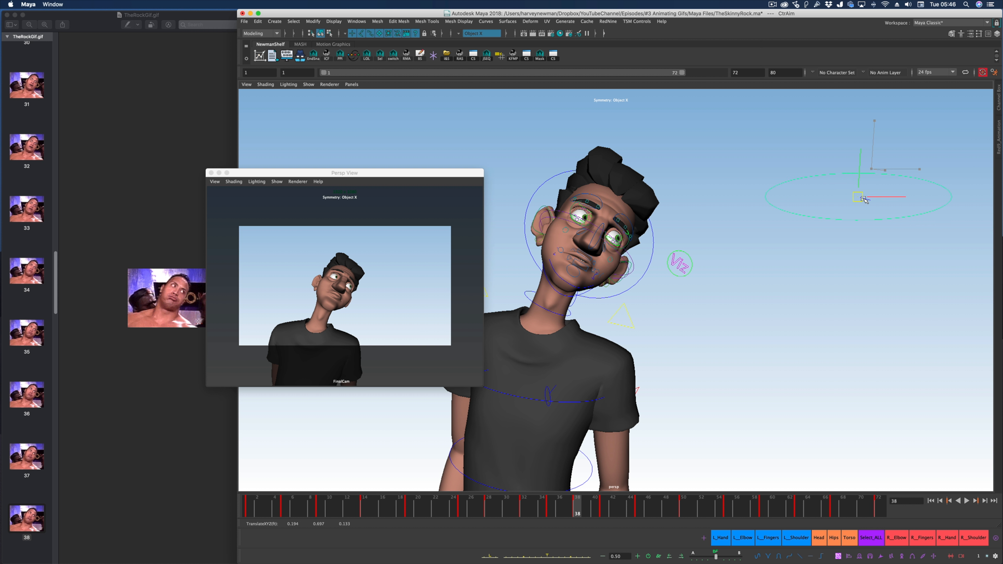
Step: Reposition the eye aim control CtrAim around frame 38, comparing the gaze against the neighbouring key poses
{"action": "left_click_drag", "start_coordinate": [856, 196], "coordinate": [886, 208]}
{"action": "key", "text": "comma"}
{"action": "key", "text": "period"}
{"action": "key", "text": "comma"}
{"action": "key", "text": "comma"}
{"action": "key", "text": "period"}
{"action": "key", "text": "period"}
{"action": "key", "text": "comma"}
{"action": "left_click_drag", "start_coordinate": [798, 139], "coordinate": [757, 120]}
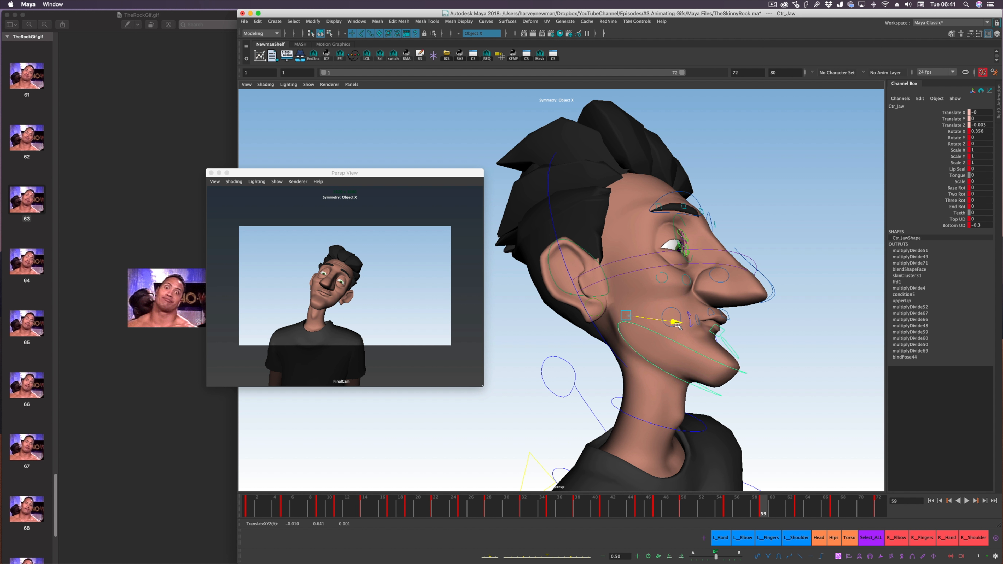
Step: Compare the jaw pose between frames 59 and 67 and adjust CtrLowerLipCenter at frame 59
{"action": "key", "text": "period"}
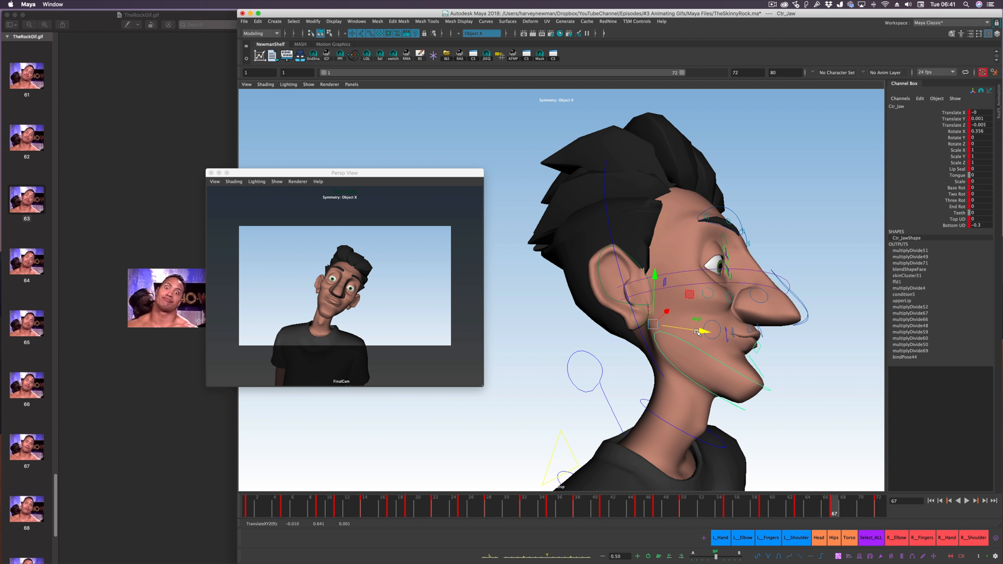
{"action": "key", "text": "comma"}
{"action": "key", "text": "comma"}
{"action": "key", "text": "period"}
{"action": "left_click", "coordinate": [716, 336]}
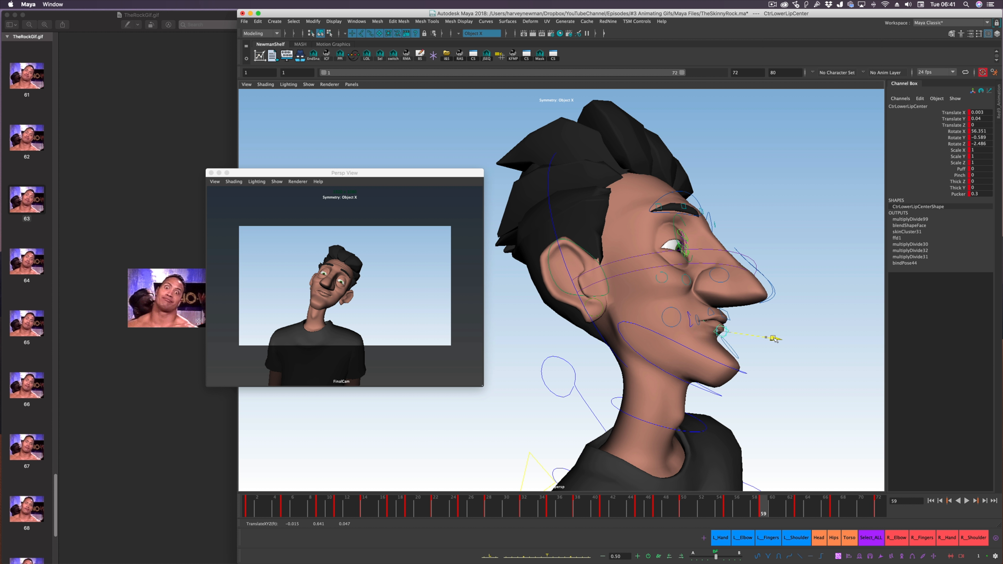
{"action": "key", "text": "period"}
{"action": "key", "text": "period"}
{"action": "key", "text": "period"}
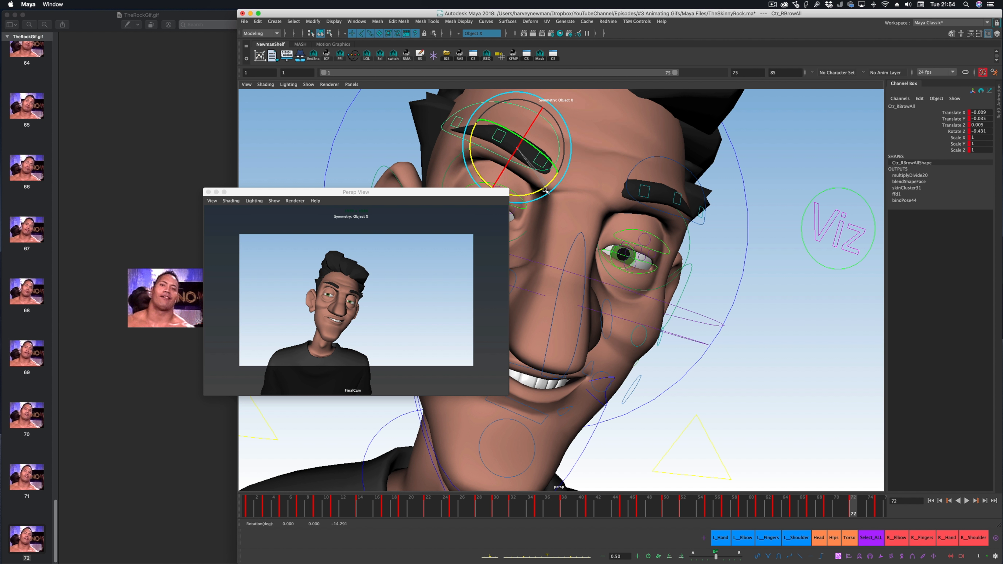
Step: Rotate the left eyebrow control at frame 72 and compare it with the neighbouring key
{"action": "left_click", "coordinate": [640, 196]}
{"action": "key", "text": "e"}
{"action": "left_click_drag", "start_coordinate": [614, 196], "coordinate": [617, 216]}
{"action": "key", "text": "comma"}
{"action": "key", "text": "period"}
Step: Move both main eyebrow controls vertically at frame 75 and reposition the right inner brow control
{"action": "left_click", "coordinate": [882, 507]}
{"action": "key", "text": "comma"}
{"action": "left_click", "coordinate": [561, 148]}
{"action": "left_click", "coordinate": [646, 172], "text": "shift"}
{"action": "key", "text": "w"}
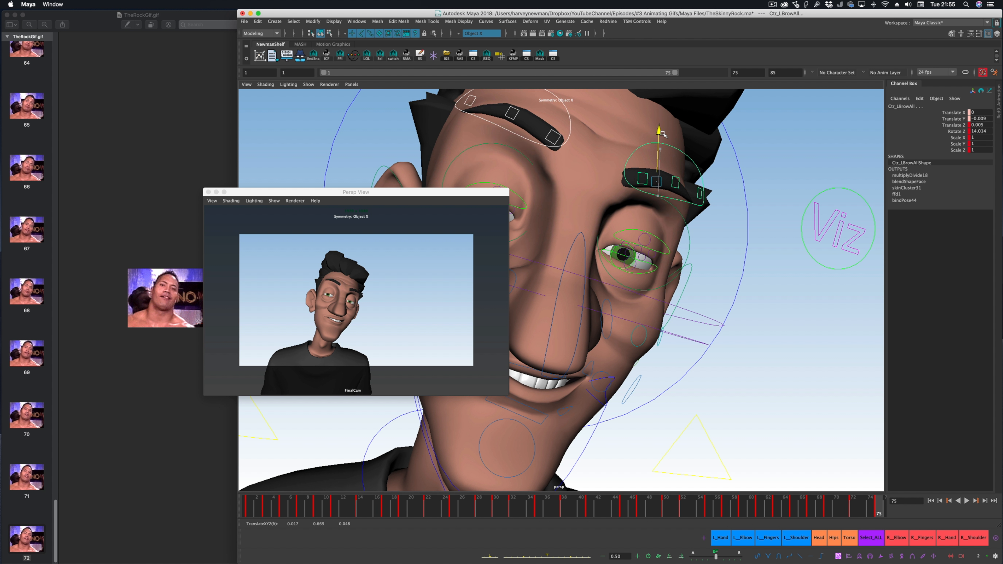
{"action": "left_click", "coordinate": [561, 152]}
{"action": "left_click_drag", "start_coordinate": [567, 153], "coordinate": [609, 109]}
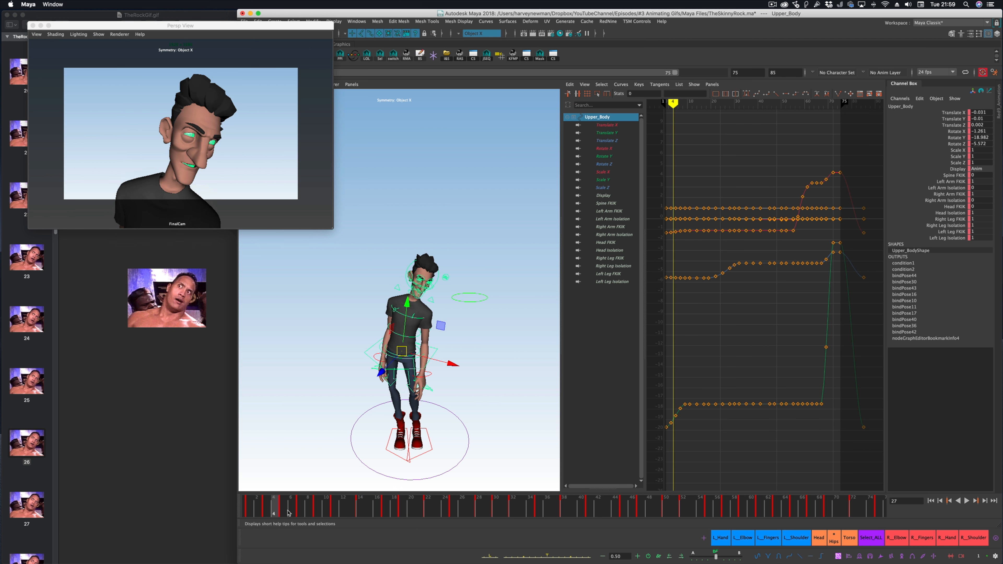
Step: Smooth the descent of the Upper_Body Translate X curve by shifting its keys vertically around frame 35
{"action": "right_click_drag", "start_coordinate": [698, 163], "coordinate": [746, 170], "text": "alt+shift"}
{"action": "left_click_drag", "start_coordinate": [751, 214], "coordinate": [841, 365]}
{"action": "left_click_drag", "start_coordinate": [829, 409], "coordinate": [858, 368]}
{"action": "middle_click_drag", "start_coordinate": [859, 372], "coordinate": [859, 364], "text": "shift"}
{"action": "left_click_drag", "start_coordinate": [841, 356], "coordinate": [781, 273]}
{"action": "left_click_drag", "start_coordinate": [772, 243], "coordinate": [794, 268]}
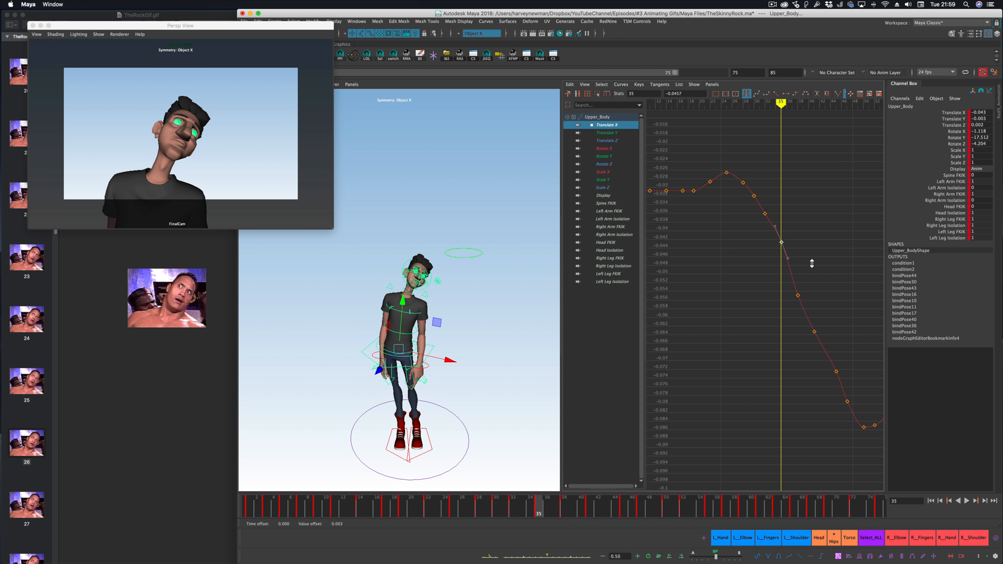
{"action": "middle_click_drag", "start_coordinate": [768, 228], "coordinate": [768, 217], "text": "shift"}
Step: Fine-tune the Upper_Body Translate X key near the curve's peak and lower the key around frame 45
{"action": "left_click_drag", "start_coordinate": [759, 166], "coordinate": [736, 191]}
{"action": "middle_click_drag", "start_coordinate": [738, 190], "coordinate": [738, 187], "text": "shift"}
{"action": "mouse_move", "coordinate": [804, 316]}
{"action": "left_mouse_down"}
{"action": "mouse_move", "coordinate": [831, 348]}
{"action": "mouse_move", "coordinate": [805, 320]}
{"action": "left_mouse_up"}
{"action": "key", "text": "z"}
{"action": "middle_click_drag", "start_coordinate": [837, 361], "coordinate": [838, 370], "text": "shift"}
Step: Delete the Upper_Body Translate X key near frame 47 and lower the keys at frames 45 and 41
{"action": "left_click_drag", "start_coordinate": [842, 391], "coordinate": [855, 411]}
{"action": "key", "text": "Delete"}
{"action": "left_click_drag", "start_coordinate": [828, 362], "coordinate": [845, 395]}
{"action": "middle_click_drag", "start_coordinate": [854, 375], "coordinate": [855, 390], "text": "shift"}
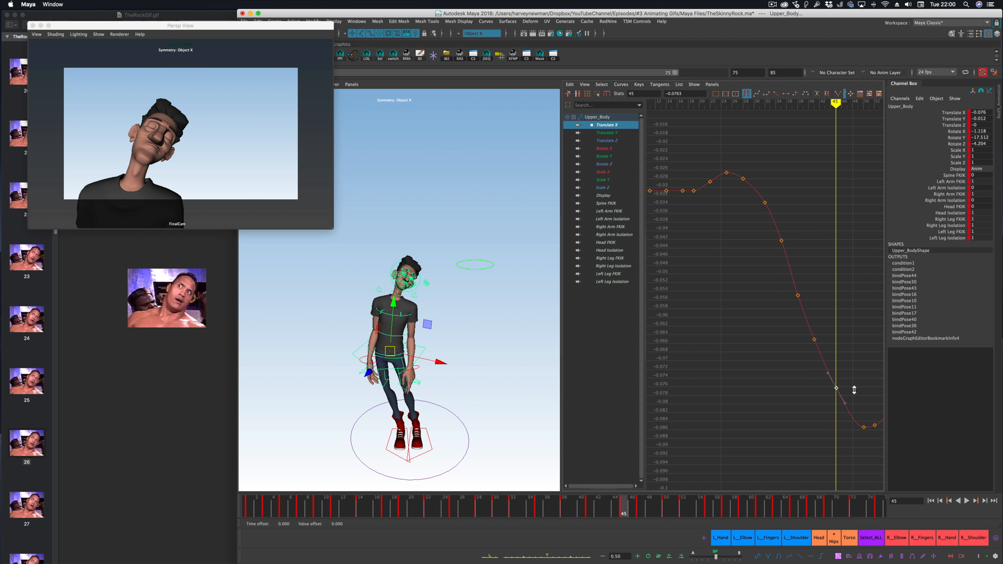
{"action": "middle_click_drag", "start_coordinate": [832, 349], "coordinate": [832, 359], "text": "shift"}
Step: Review the remaining part of the Upper_Body Translate X curve across its following keys
{"action": "middle_click_drag", "start_coordinate": [845, 335], "coordinate": [734, 339], "text": "alt"}
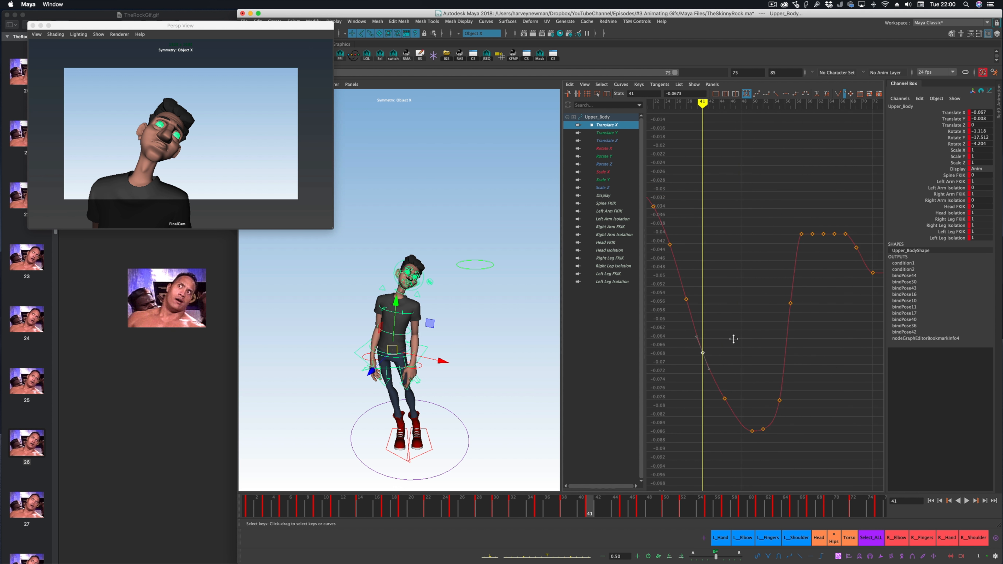
{"action": "left_click", "coordinate": [816, 260]}
{"action": "key", "text": "period"}
{"action": "key", "text": "period"}
{"action": "key", "text": "period"}
{"action": "middle_click_drag", "start_coordinate": [845, 270], "coordinate": [807, 264], "text": "alt"}
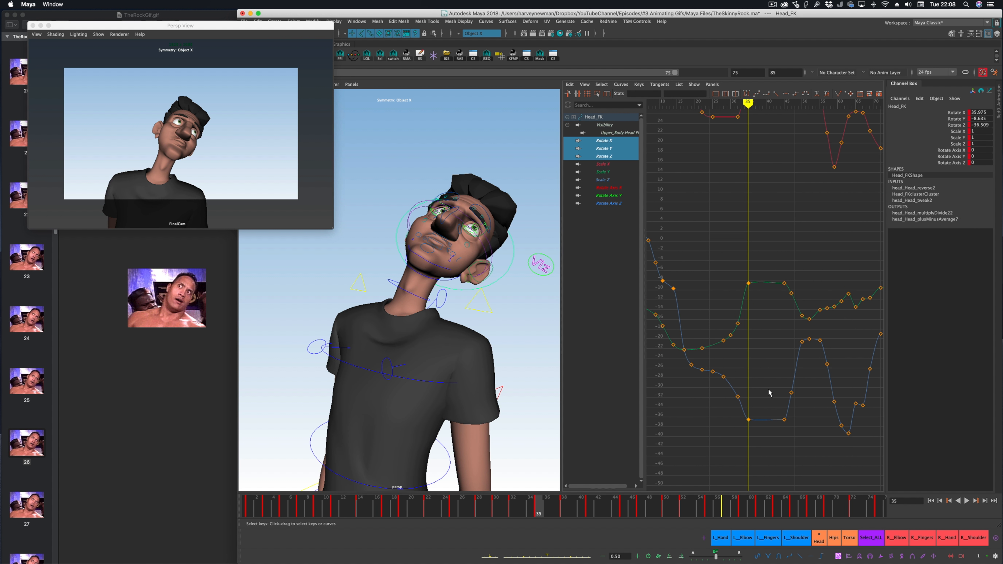
Step: Examine the Head_FK rotation curves and step through the keyed head poses after frame 35
{"action": "middle_click_drag", "start_coordinate": [805, 277], "coordinate": [770, 296], "text": "alt"}
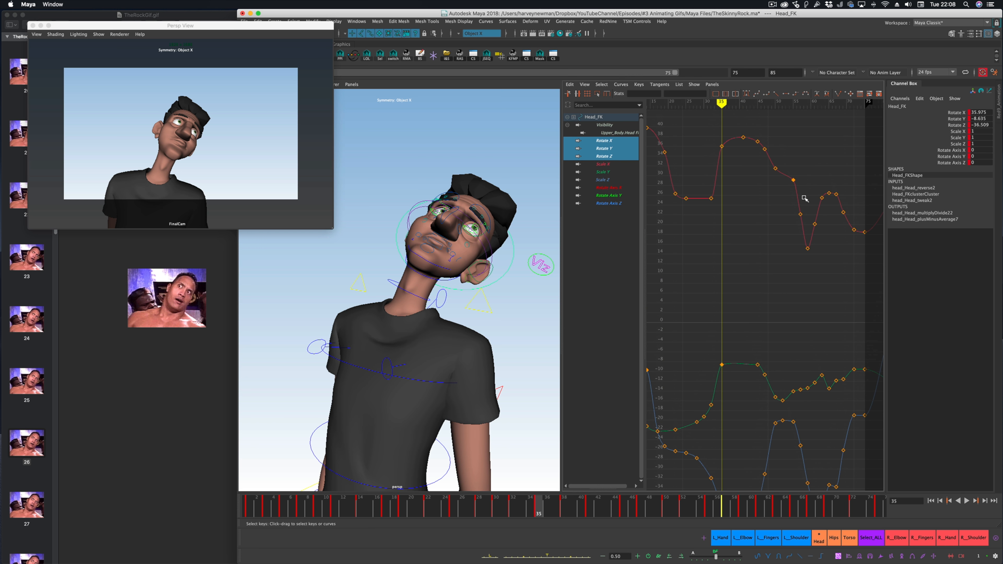
{"action": "left_click", "coordinate": [746, 236]}
{"action": "key", "text": "period"}
{"action": "middle_click_drag", "start_coordinate": [787, 359], "coordinate": [770, 310], "text": "alt"}
{"action": "key", "text": "period"}
{"action": "key", "text": "period"}
Step: Try to lower the Head_FK Rotate Z key just after frame 65, and undo the change
{"action": "left_click", "coordinate": [751, 424]}
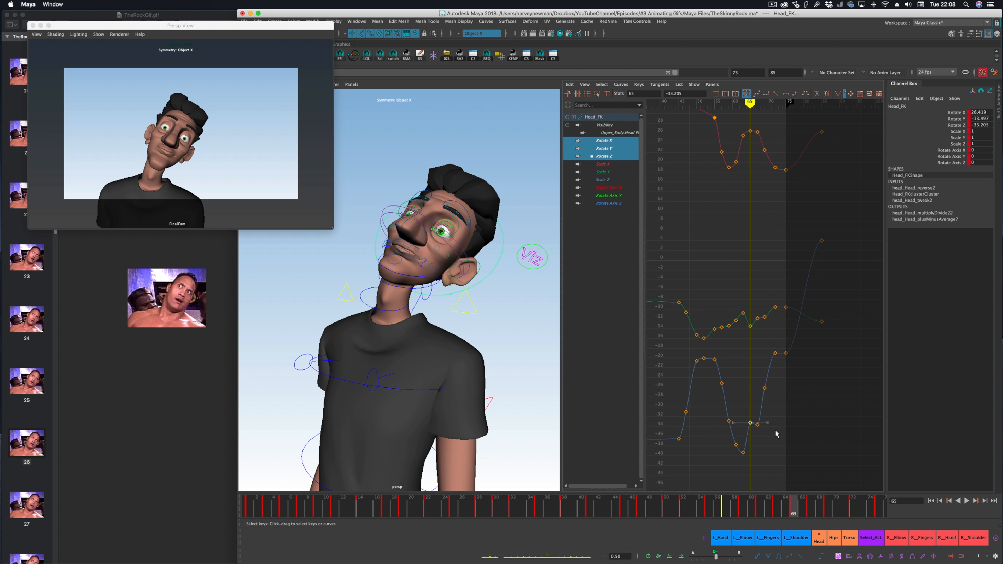
{"action": "left_click", "coordinate": [758, 425]}
{"action": "key", "text": "period"}
{"action": "middle_click_drag", "start_coordinate": [774, 433], "coordinate": [768, 491], "text": "shift"}
{"action": "key", "text": "z"}
{"action": "key", "text": "z"}
Step: Delete the Head_FK Rotate Z key at frame 65 and step through the following head poses
{"action": "left_click", "coordinate": [750, 423]}
{"action": "key", "text": "Delete"}
{"action": "key", "text": "period"}
{"action": "key", "text": "period"}
{"action": "key", "text": "period"}
{"action": "key", "text": "period"}
Step: Raise a neighbouring Head_FK rotation key slightly and check the head motion across the following keys
{"action": "middle_click_drag", "start_coordinate": [729, 422], "coordinate": [721, 382], "text": "alt"}
{"action": "mouse_move", "coordinate": [725, 347]}
{"action": "left_mouse_down"}
{"action": "mouse_move", "coordinate": [729, 369]}
{"action": "mouse_move", "coordinate": [741, 344]}
{"action": "left_mouse_up"}
{"action": "left_click", "coordinate": [742, 330]}
{"action": "left_click", "coordinate": [749, 343]}
{"action": "key", "text": "period"}
{"action": "middle_click_drag", "start_coordinate": [749, 344], "coordinate": [749, 333], "text": "shift"}
{"action": "key", "text": "period"}
{"action": "key", "text": "period"}
{"action": "key", "text": "period"}
{"action": "left_click", "coordinate": [774, 324]}
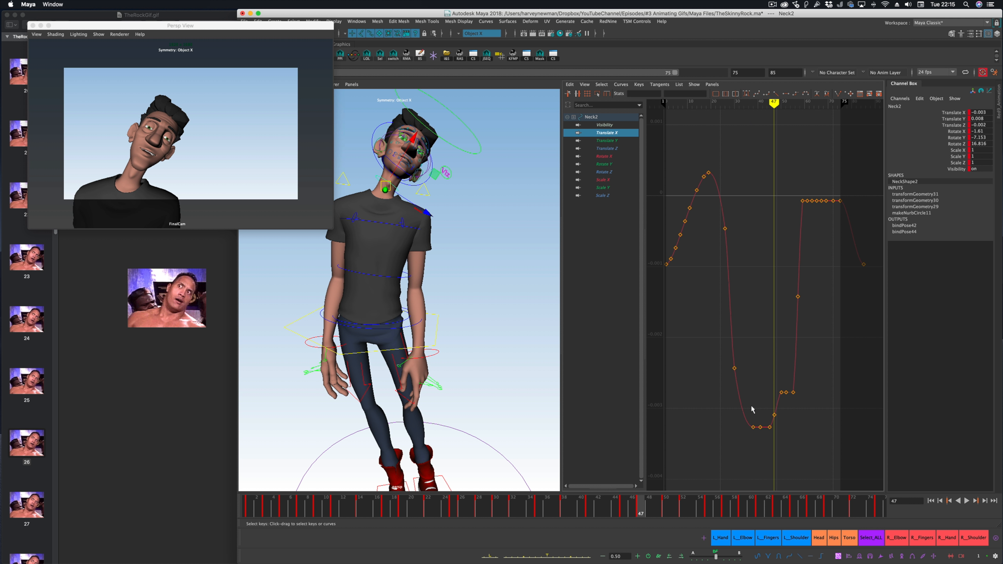
Step: Delete the extra Neck2 Translate X keys around the curve's low section and at the start of its final plateau
{"action": "left_click_drag", "start_coordinate": [790, 419], "coordinate": [790, 421]}
{"action": "key", "text": "Delete"}
{"action": "left_click_drag", "start_coordinate": [789, 285], "coordinate": [813, 323]}
{"action": "left_click_drag", "start_coordinate": [799, 189], "coordinate": [819, 211]}
{"action": "key", "text": "Delete"}
Step: Move the Neck2 Translate X key at frame 57 to frame 60 and raise it to ease the final rise
{"action": "left_click_drag", "start_coordinate": [790, 286], "coordinate": [812, 310]}
{"action": "middle_click_drag", "start_coordinate": [817, 310], "coordinate": [825, 310], "text": "shift"}
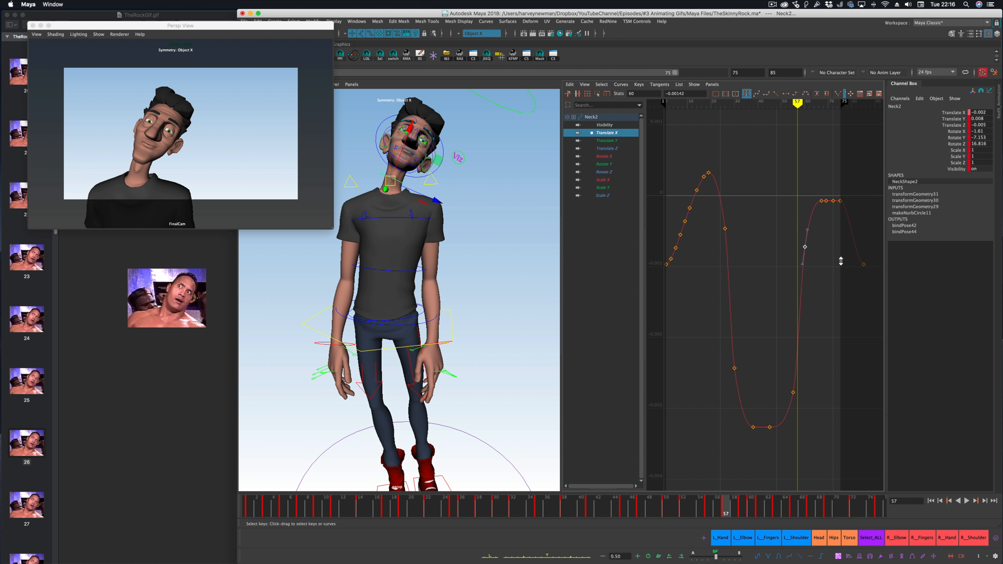
{"action": "key", "text": "period"}
{"action": "key", "text": "period"}
{"action": "middle_click_drag", "start_coordinate": [824, 260], "coordinate": [843, 260], "text": "shift"}
Step: Delete the run of nearly flat early keys on the Neck2 Translate Y curve and raise the key before the rise
{"action": "left_click_drag", "start_coordinate": [669, 415], "coordinate": [719, 415]}
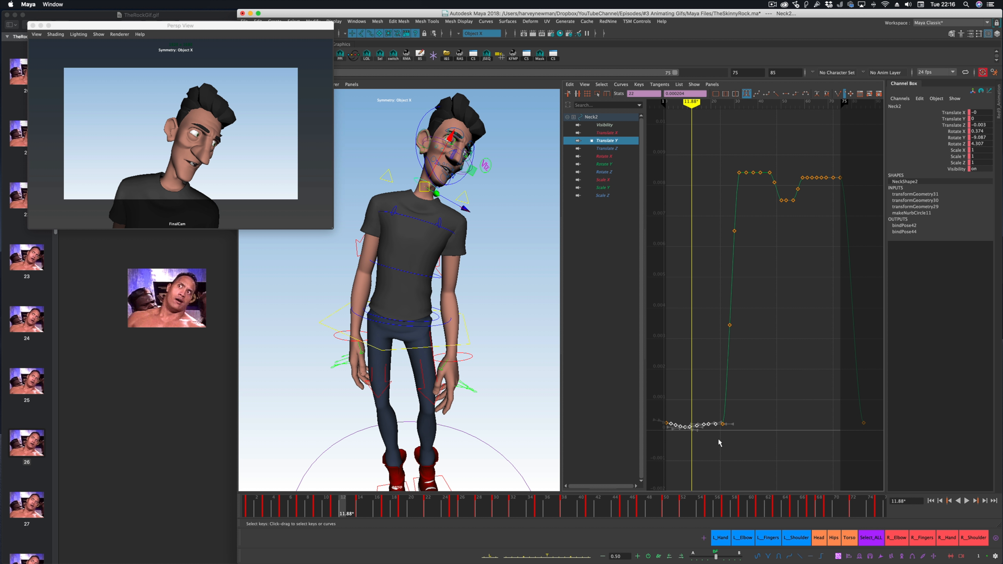
{"action": "key", "text": "Delete"}
{"action": "middle_click_drag", "start_coordinate": [724, 412], "coordinate": [723, 402], "text": "shift"}
Step: Delete the extra Neck2 Translate Y keys on the first plateau and along the steep rise
{"action": "left_click", "coordinate": [734, 231]}
{"action": "left_click_drag", "start_coordinate": [737, 182], "coordinate": [756, 166]}
{"action": "key", "text": "Delete"}
{"action": "left_click_drag", "start_coordinate": [740, 306], "coordinate": [722, 335]}
{"action": "key", "text": "Delete"}
Step: Ease the Neck2 Translate Y curve by shifting the keys around the dip and removing a surplus key
{"action": "mouse_move", "coordinate": [768, 264]}
{"action": "middle_mouse_down", "text": "shift"}
{"action": "mouse_move", "coordinate": [779, 264]}
{"action": "mouse_move", "coordinate": [773, 247]}
{"action": "middle_mouse_up", "text": "shift"}
{"action": "key", "text": "Delete"}
{"action": "mouse_move", "coordinate": [765, 166]}
{"action": "left_mouse_down"}
{"action": "mouse_move", "coordinate": [809, 216]}
{"action": "mouse_move", "coordinate": [771, 184]}
{"action": "left_mouse_up"}
{"action": "middle_click_drag", "start_coordinate": [784, 202], "coordinate": [784, 223], "text": "shift"}
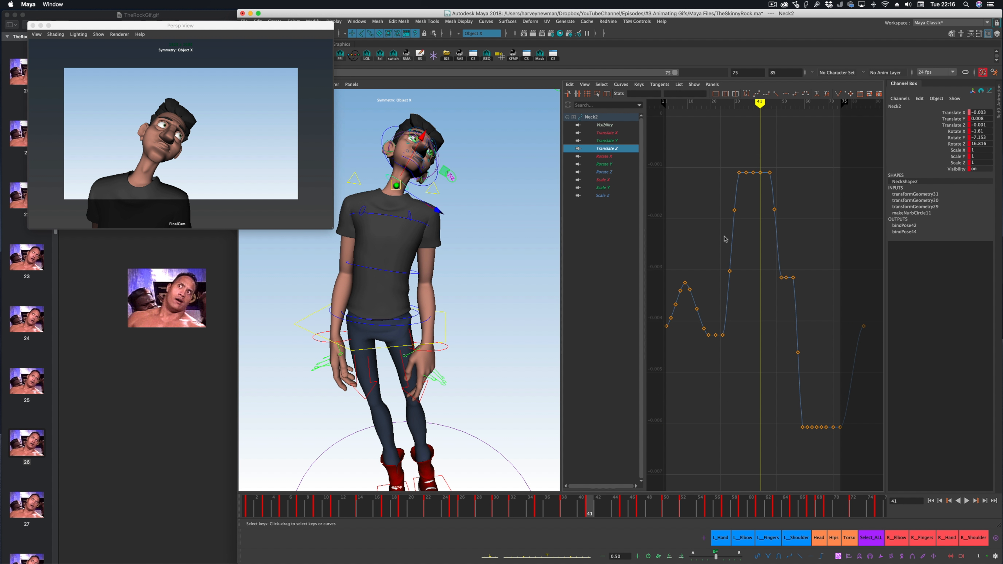
Step: Raise the Neck2 Translate Z key near frame 25 and select the keys along the descent after the peak
{"action": "left_click_drag", "start_coordinate": [716, 335], "coordinate": [728, 340]}
{"action": "middle_click_drag", "start_coordinate": [736, 353], "coordinate": [736, 331], "text": "shift"}
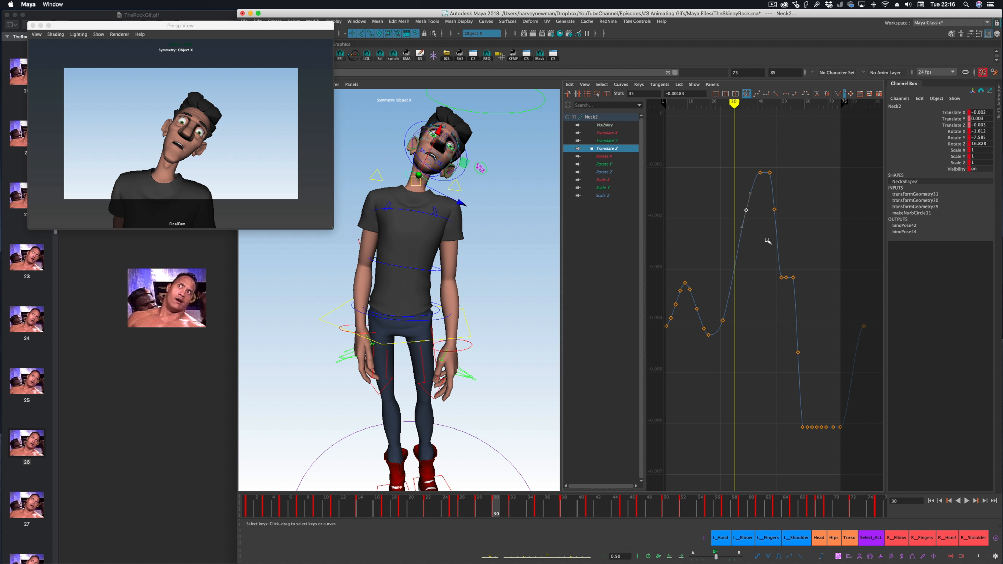
{"action": "left_click_drag", "start_coordinate": [763, 159], "coordinate": [786, 294]}
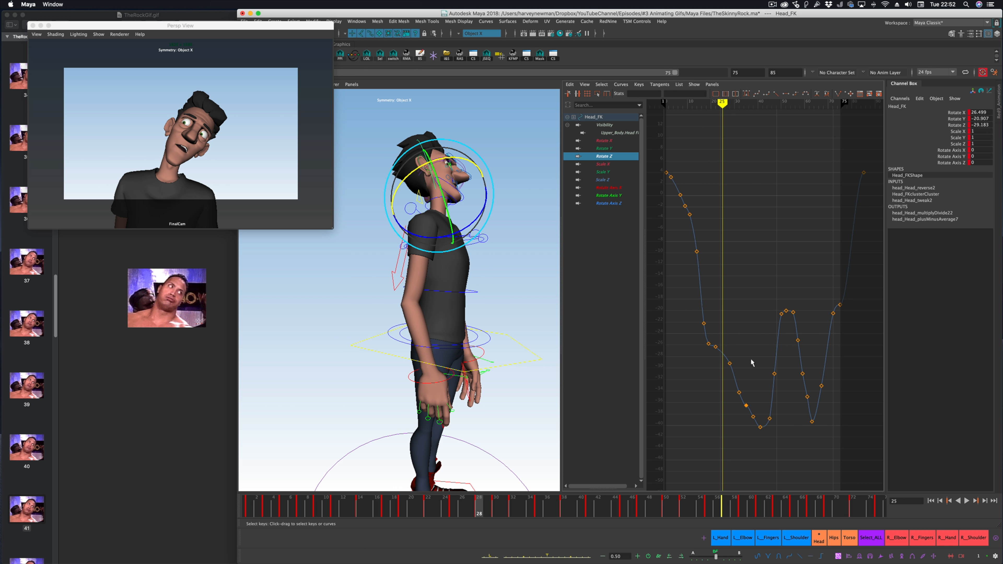
Step: Delete the two surplus Head_FK Rotate Z keys on the descent to the first trough and select the keys around the second trough
{"action": "left_click_drag", "start_coordinate": [711, 340], "coordinate": [721, 358]}
{"action": "left_click_drag", "start_coordinate": [742, 424], "coordinate": [786, 454]}
{"action": "key", "text": "Delete"}
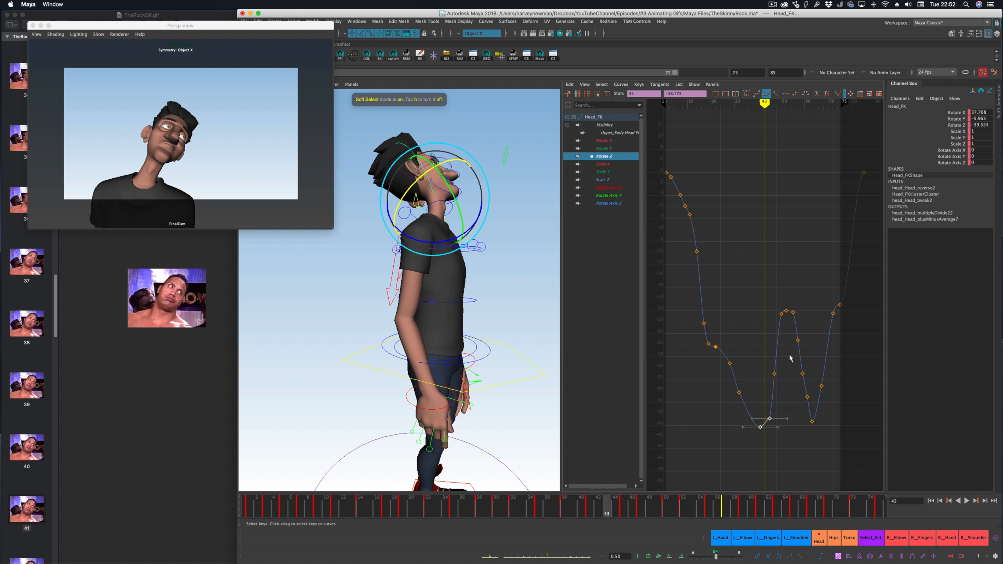
{"action": "left_click_drag", "start_coordinate": [795, 322], "coordinate": [819, 354]}
{"action": "left_click_drag", "start_coordinate": [802, 407], "coordinate": [824, 434]}
Step: Thin out the early Head_FK Rotate Z keys and select the keys at the start of the descent
{"action": "left_click_drag", "start_coordinate": [660, 165], "coordinate": [688, 210]}
{"action": "key", "text": "Delete"}
{"action": "left_click_drag", "start_coordinate": [683, 206], "coordinate": [704, 221]}
{"action": "left_click_drag", "start_coordinate": [668, 174], "coordinate": [678, 184]}
{"action": "left_click", "coordinate": [680, 192]}
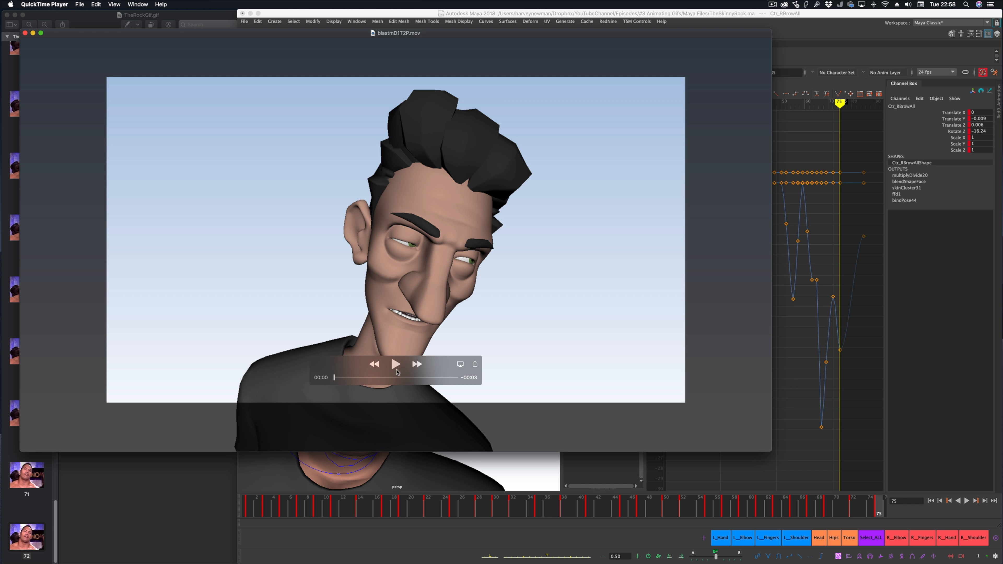
Step: Play the playblast movies to review the character's animation
{"action": "left_click", "coordinate": [396, 365]}
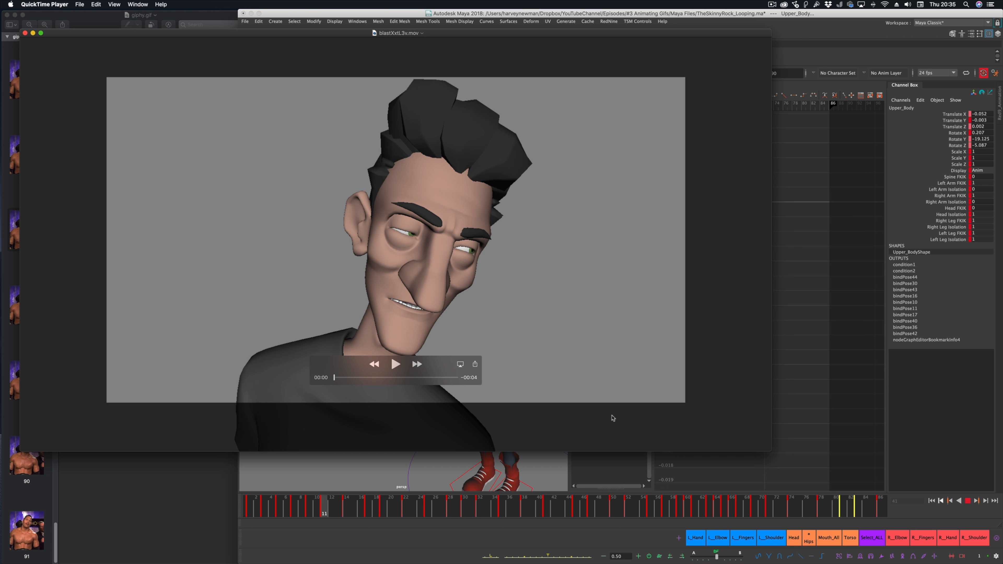
{"action": "left_click", "coordinate": [395, 365]}
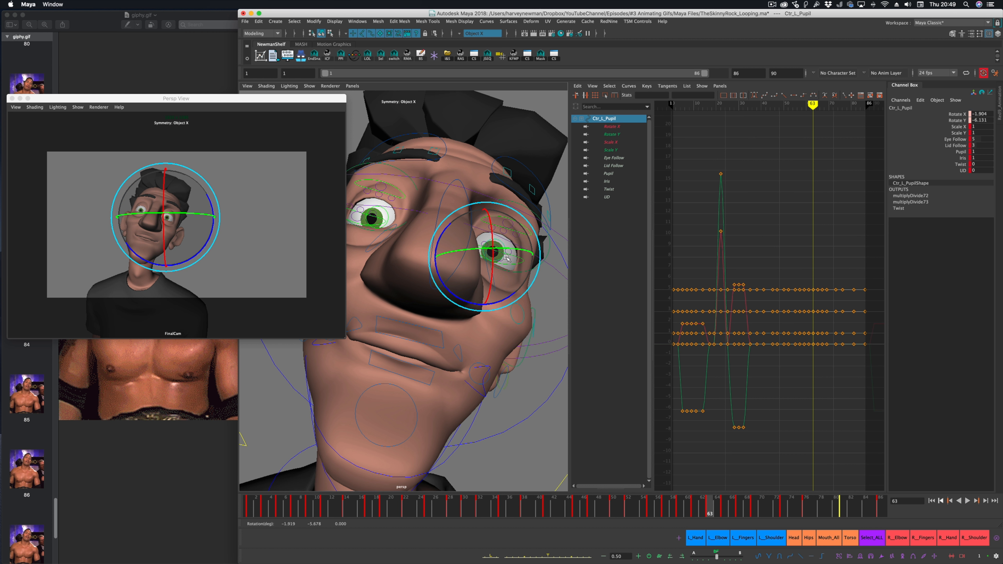
Step: Pose the pupil controls with the Rotate tool around frames 61 to 63
{"action": "key", "text": "e"}
{"action": "key", "text": "comma"}
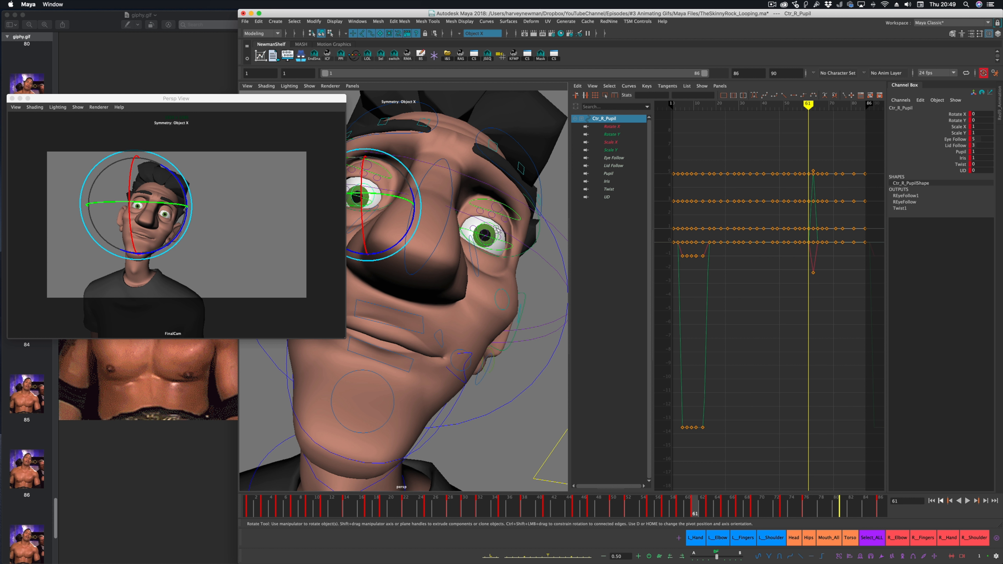
{"action": "left_click", "coordinate": [488, 243]}
{"action": "left_click", "coordinate": [486, 243]}
{"action": "left_click", "coordinate": [479, 241]}
{"action": "left_click", "coordinate": [478, 240]}
{"action": "left_click", "coordinate": [478, 240]}
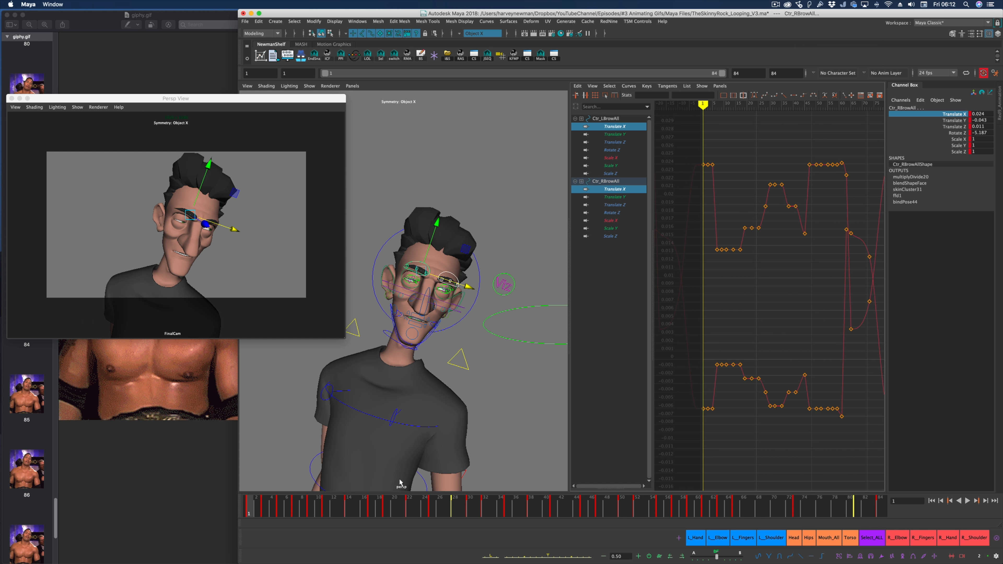
Step: Delete the surplus keys on the first plateau of the Ctr_LBrowAll and Ctr_RBrowAll Translate X curves
{"action": "key", "text": "period"}
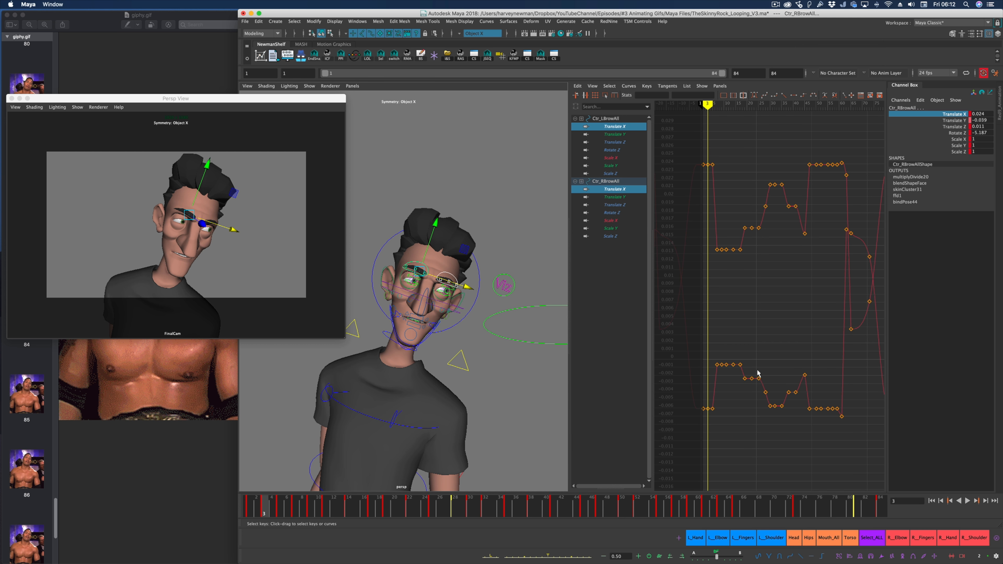
{"action": "middle_click_drag", "start_coordinate": [723, 236], "coordinate": [777, 220], "text": "alt"}
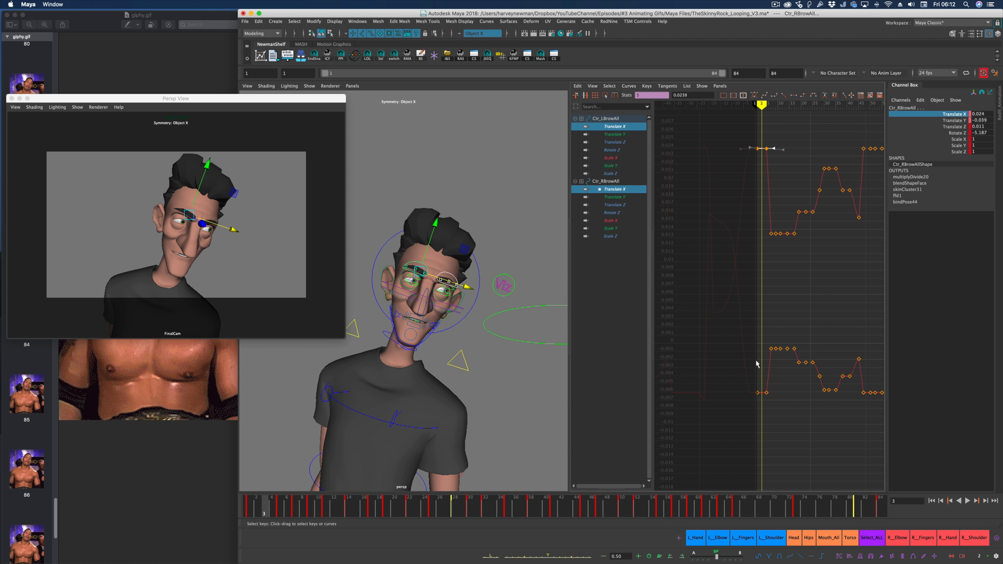
{"action": "key", "text": "period"}
{"action": "key", "text": "period"}
{"action": "left_click_drag", "start_coordinate": [768, 224], "coordinate": [775, 363]}
{"action": "key", "text": "Delete"}
{"action": "key", "text": "period"}
{"action": "key", "text": "period"}
{"action": "key", "text": "Delete"}
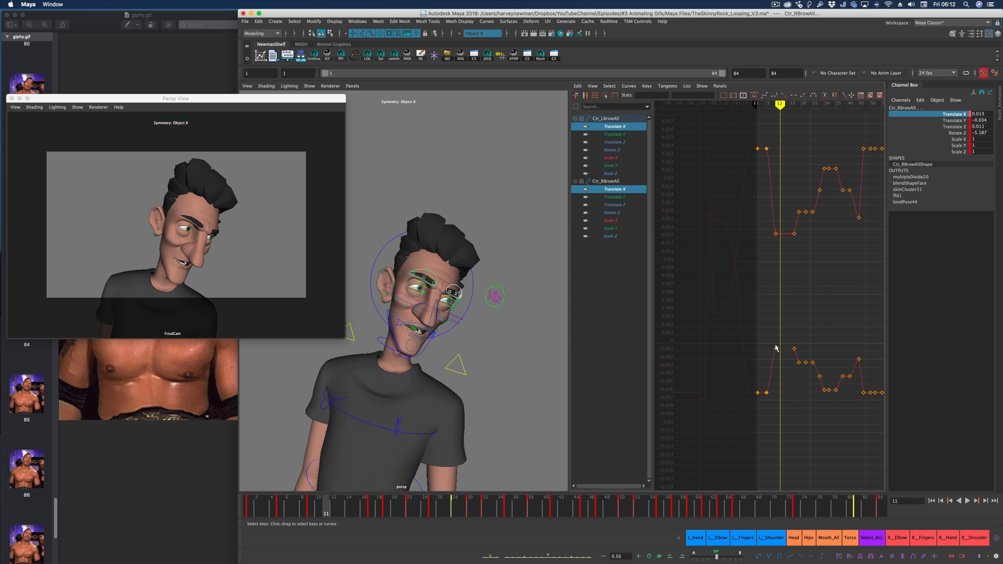
{"action": "key", "text": "period"}
{"action": "key", "text": "Delete"}
{"action": "key", "text": "period"}
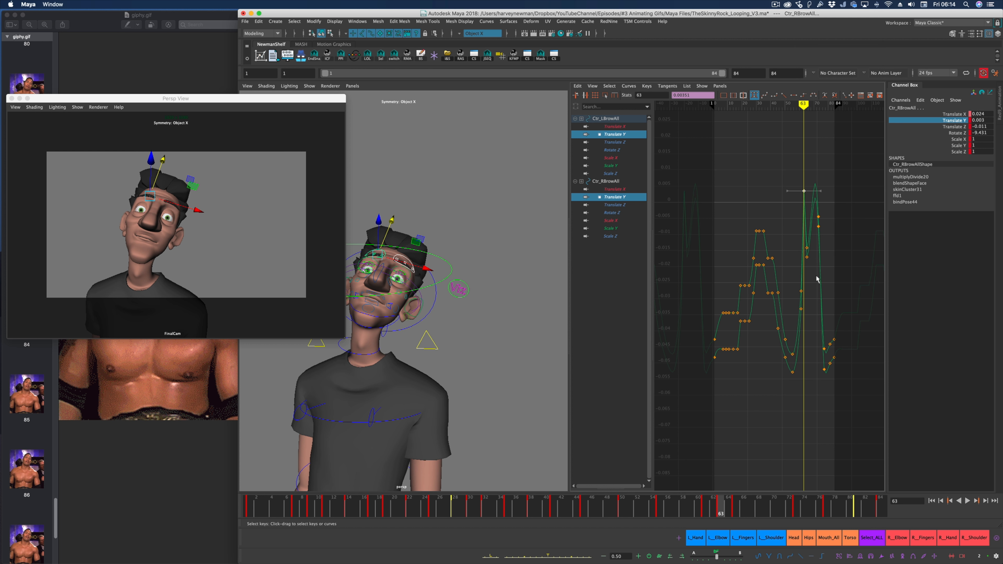
Step: Delete the keys in the dip between the two peaks of the brow Translate Y curves and select the peak keys
{"action": "left_click_drag", "start_coordinate": [795, 243], "coordinate": [817, 265]}
{"action": "key", "text": "Delete"}
{"action": "left_click_drag", "start_coordinate": [788, 154], "coordinate": [826, 209]}
Step: Play back the brow motion and delete the selected low keys near the end of the brow Translate Y curves
{"action": "middle_click_drag", "start_coordinate": [736, 314], "coordinate": [774, 281], "text": "alt"}
{"action": "left_click_drag", "start_coordinate": [745, 336], "coordinate": [756, 283]}
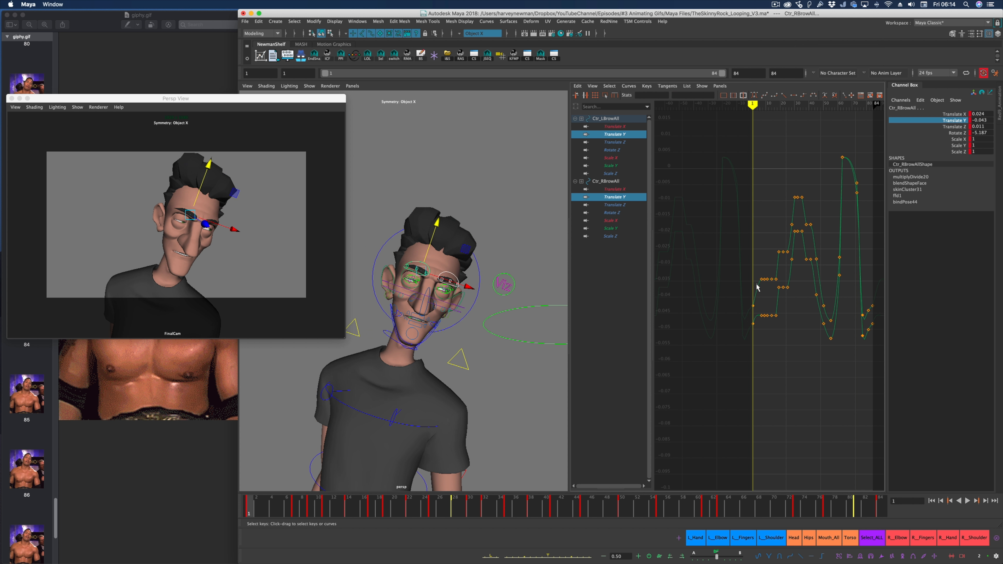
{"action": "left_click_drag", "start_coordinate": [749, 353], "coordinate": [750, 355]}
{"action": "key", "text": "alt+v"}
{"action": "middle_click_drag", "start_coordinate": [872, 340], "coordinate": [729, 319], "text": "alt"}
{"action": "left_click_drag", "start_coordinate": [712, 266], "coordinate": [739, 321]}
{"action": "key", "text": "Delete"}
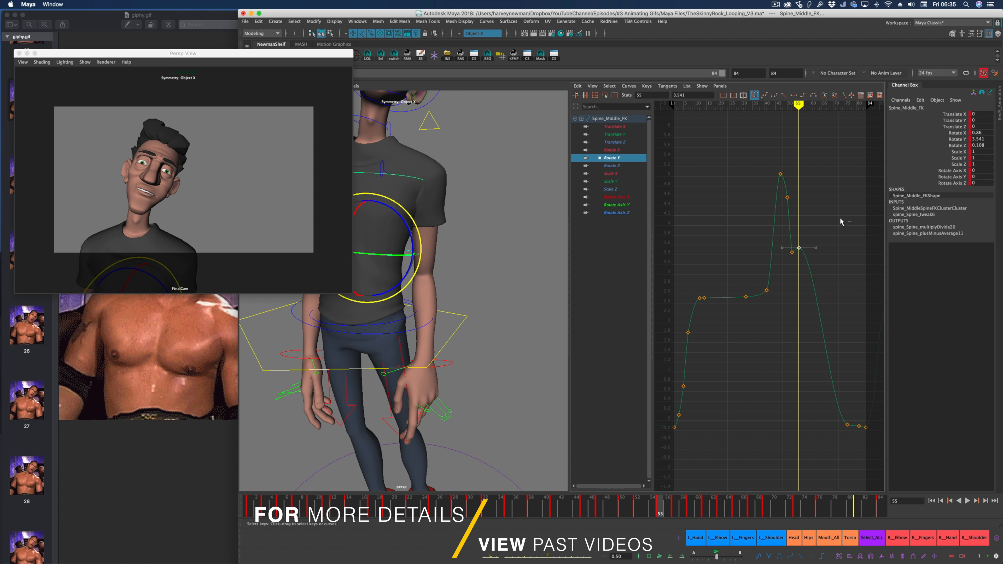
Step: Reshape the Spine_Middle_FK Rotate Y descent by raising the frame 55 key, keying frame 67 and nudging the peak key forward in time
{"action": "left_click_drag", "start_coordinate": [812, 223], "coordinate": [791, 261]}
{"action": "middle_click_drag", "start_coordinate": [809, 255], "coordinate": [810, 213]}
{"action": "left_click_drag", "start_coordinate": [822, 289], "coordinate": [849, 346]}
{"action": "key", "text": "s"}
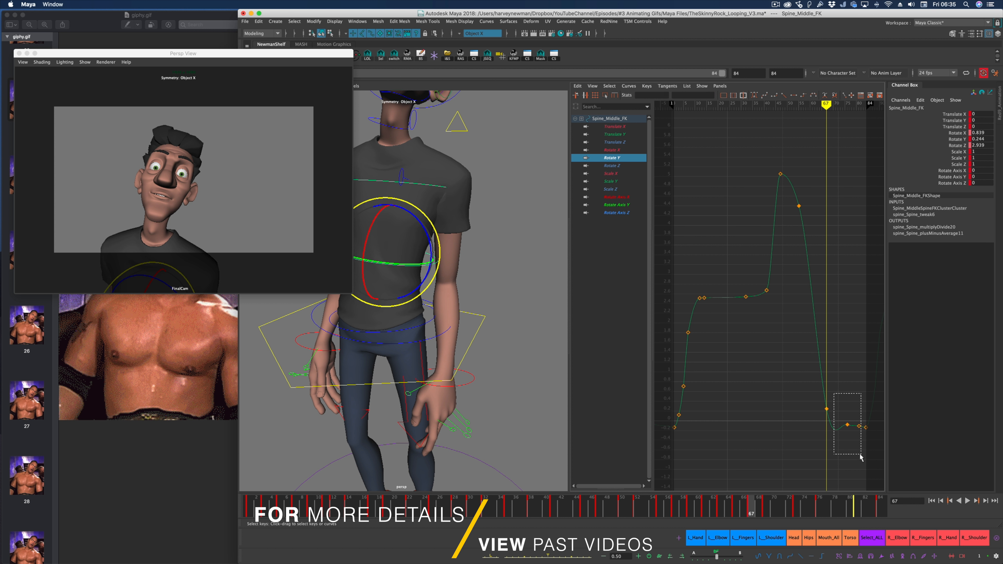
{"action": "left_click_drag", "start_coordinate": [774, 154], "coordinate": [791, 182]}
{"action": "middle_click_drag", "start_coordinate": [801, 189], "coordinate": [805, 188], "text": "shift"}
Step: Raise the Spine_Middle_FK Rotate Z key on the steep descent just after frame 19
{"action": "left_click", "coordinate": [612, 166]}
{"action": "left_click_drag", "start_coordinate": [696, 166], "coordinate": [736, 210]}
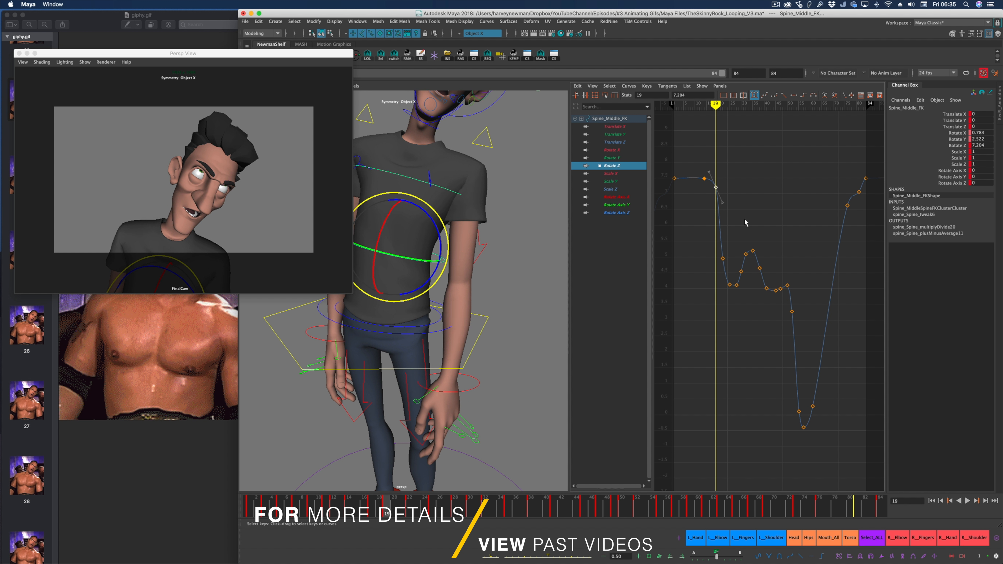
{"action": "key", "text": "period"}
{"action": "left_click_drag", "start_coordinate": [716, 247], "coordinate": [734, 266]}
{"action": "middle_click_drag", "start_coordinate": [735, 260], "coordinate": [741, 234]}
{"action": "key", "text": "comma"}
{"action": "key", "text": "period"}
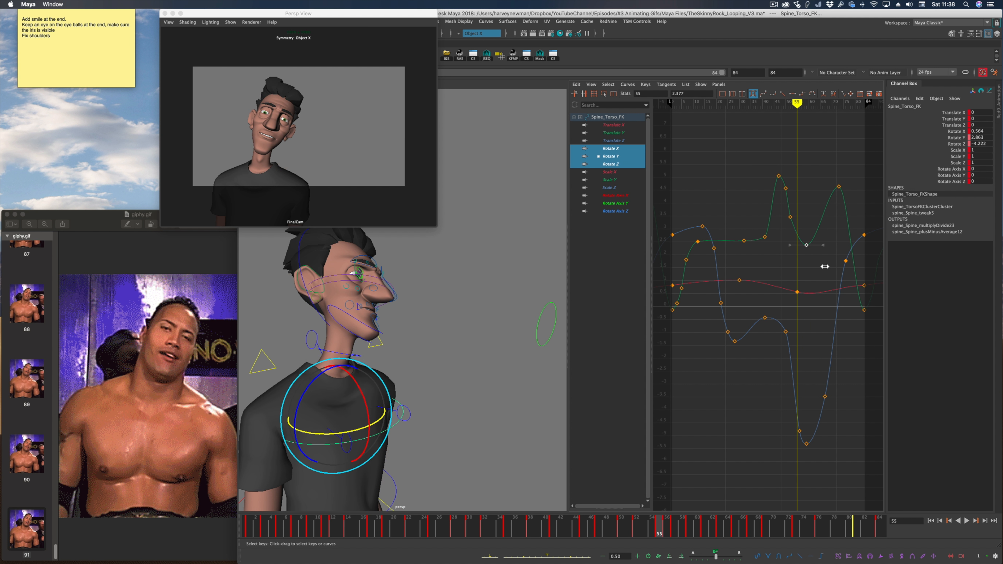
Step: Shift the Spine_Torso_FK Rotate Y dip key to frame 57 and insert a key on the rise after it
{"action": "middle_click_drag", "start_coordinate": [825, 266], "coordinate": [820, 266], "text": "shift"}
{"action": "key", "text": "period"}
{"action": "key", "text": "period"}
{"action": "key", "text": "period"}
{"action": "key", "text": "period"}
{"action": "key", "text": "i"}
{"action": "key", "text": "period"}
{"action": "key", "text": "period"}
{"action": "key", "text": "period"}
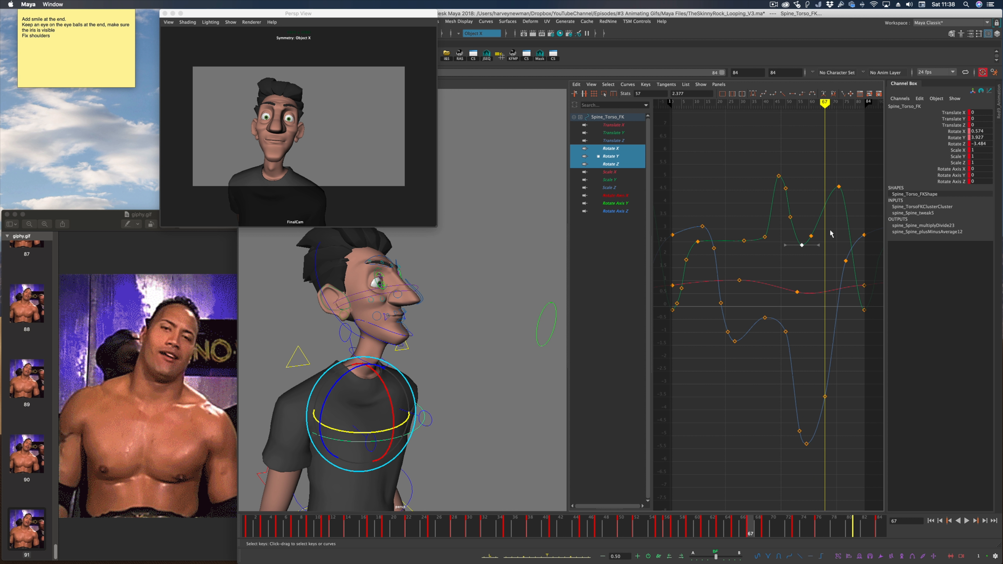
{"action": "middle_click_drag", "start_coordinate": [829, 233], "coordinate": [828, 237], "text": "shift"}
{"action": "key", "text": "period"}
{"action": "key", "text": "period"}
{"action": "key", "text": "period"}
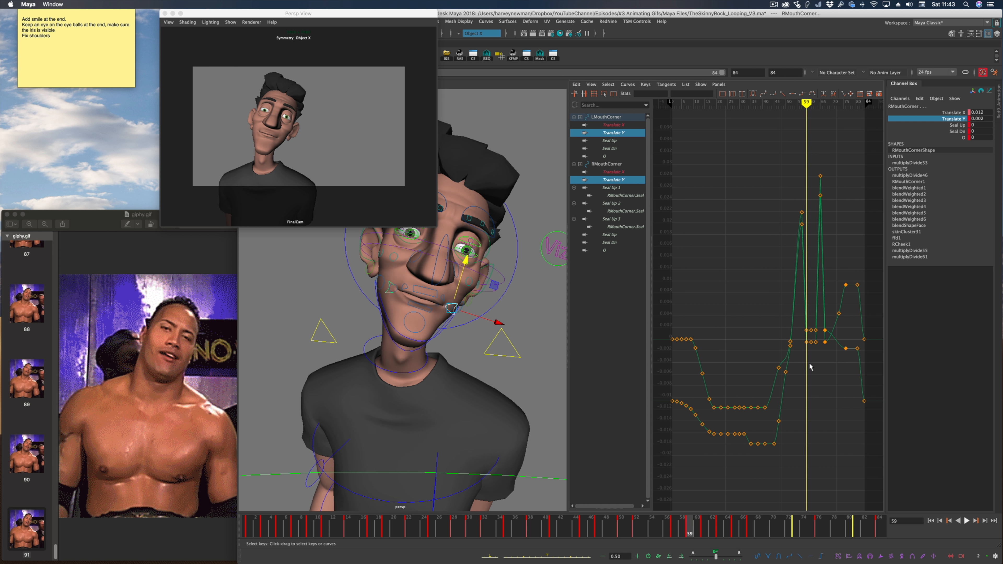
{"action": "key", "text": "period"}
{"action": "key", "text": "period"}
{"action": "key", "text": "period"}
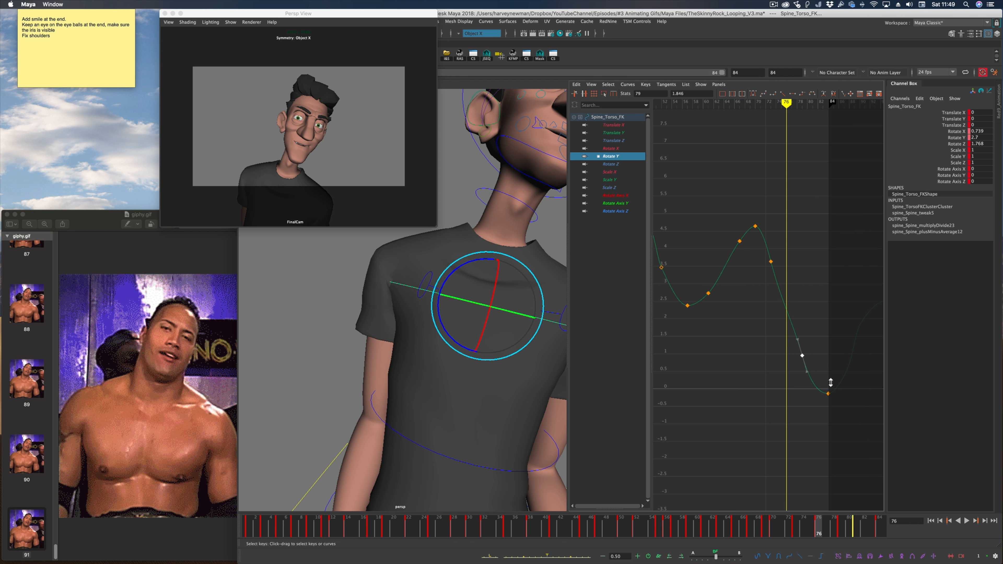
Step: Shift the Spine_Torso_FK Rotate Y key just after the last peak to frame 74 and scrub through the motion
{"action": "left_click", "coordinate": [771, 262]}
{"action": "key", "text": "comma"}
{"action": "middle_click_drag", "start_coordinate": [789, 288], "coordinate": [800, 288], "text": "shift"}
{"action": "left_click_drag", "start_coordinate": [842, 529], "coordinate": [765, 531]}
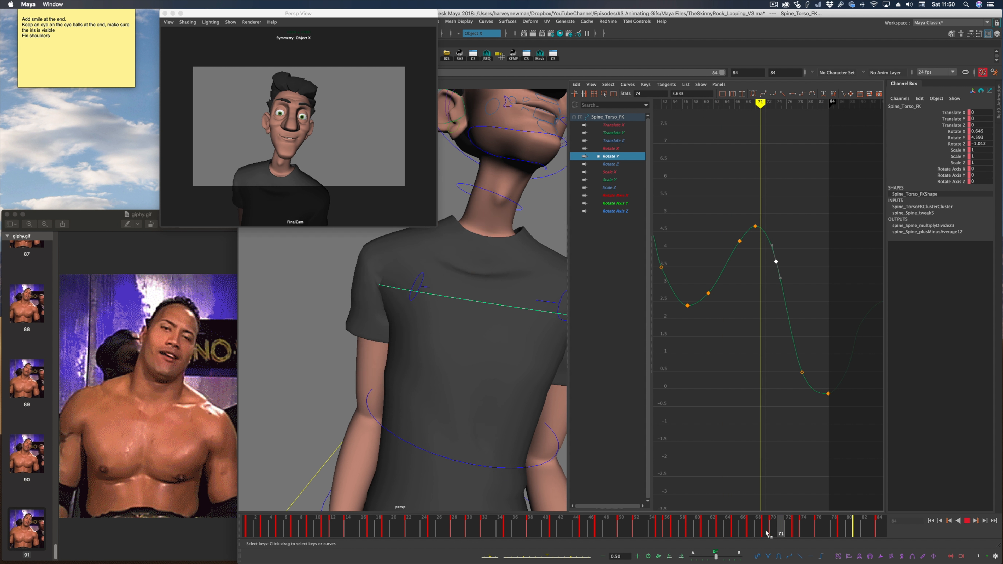
Step: Reposition the Spine_Torso_FK Rotate Y key on the descent before the dip and step back through the frames
{"action": "middle_click_drag", "start_coordinate": [753, 280], "coordinate": [806, 289], "text": "alt"}
{"action": "key", "text": "comma"}
{"action": "key", "text": "comma"}
{"action": "key", "text": "comma"}
{"action": "key", "text": "comma"}
{"action": "key", "text": "comma"}
{"action": "key", "text": "comma"}
{"action": "key", "text": "comma"}
{"action": "key", "text": "comma"}
{"action": "key", "text": "comma"}
{"action": "left_click", "coordinate": [714, 277]}
{"action": "middle_click_drag", "start_coordinate": [734, 263], "coordinate": [771, 291]}
{"action": "key", "text": "comma"}
{"action": "key", "text": "comma"}
{"action": "key", "text": "comma"}
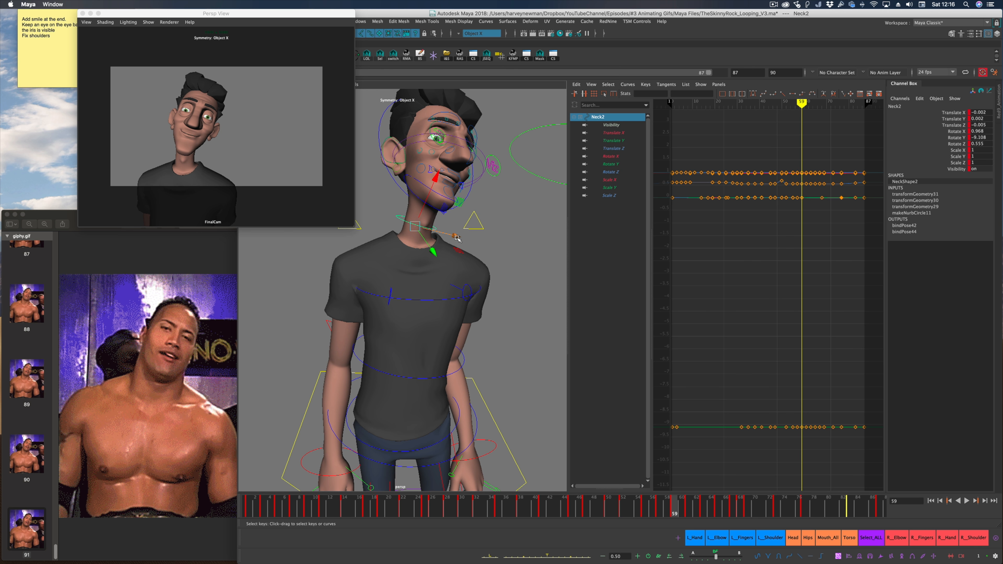
Step: Move the Neck2 control after frame 59 and check the neck pose from the side at the neighbouring keys
{"action": "key", "text": "period"}
{"action": "left_click_drag", "start_coordinate": [457, 238], "coordinate": [465, 261]}
{"action": "key", "text": "period"}
{"action": "key", "text": "period"}
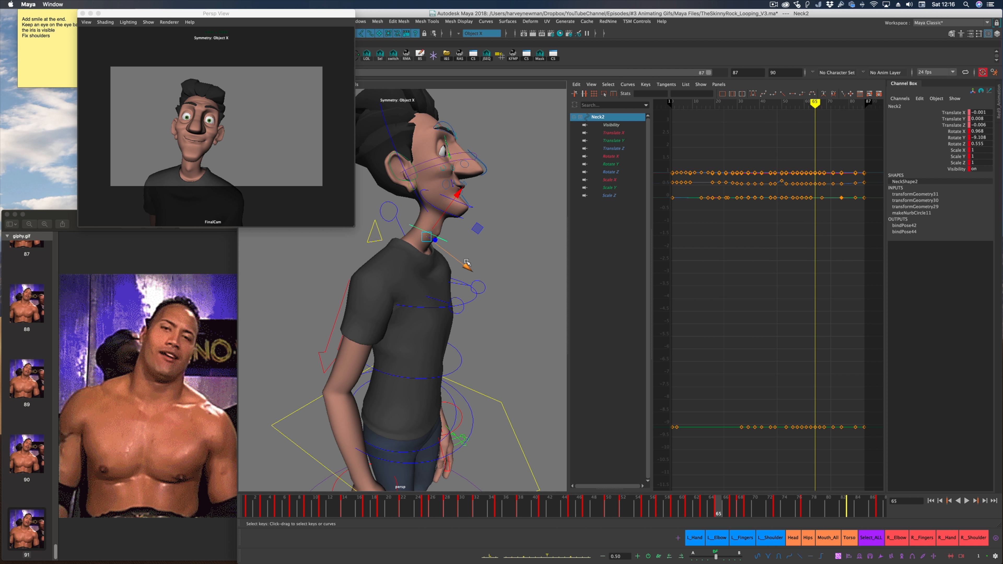
{"action": "key", "text": "period"}
{"action": "key", "text": "period"}
{"action": "left_click_drag", "start_coordinate": [468, 264], "coordinate": [477, 242], "text": "alt"}
{"action": "key", "text": "comma"}
{"action": "key", "text": "period"}
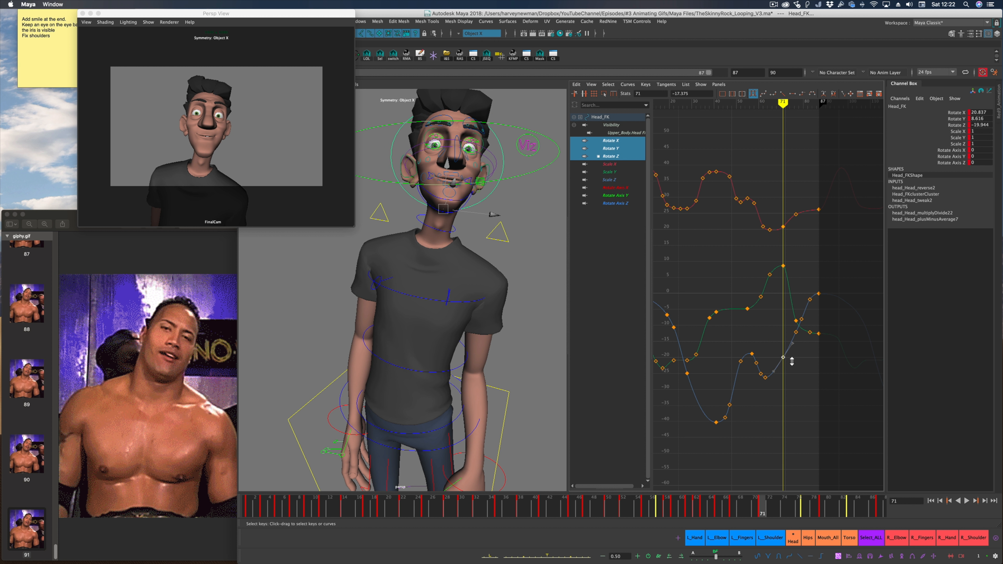
Step: Shift the Head_FK Rotate Y peak key to frame 69 and play back the head motion
{"action": "left_click", "coordinate": [968, 501]}
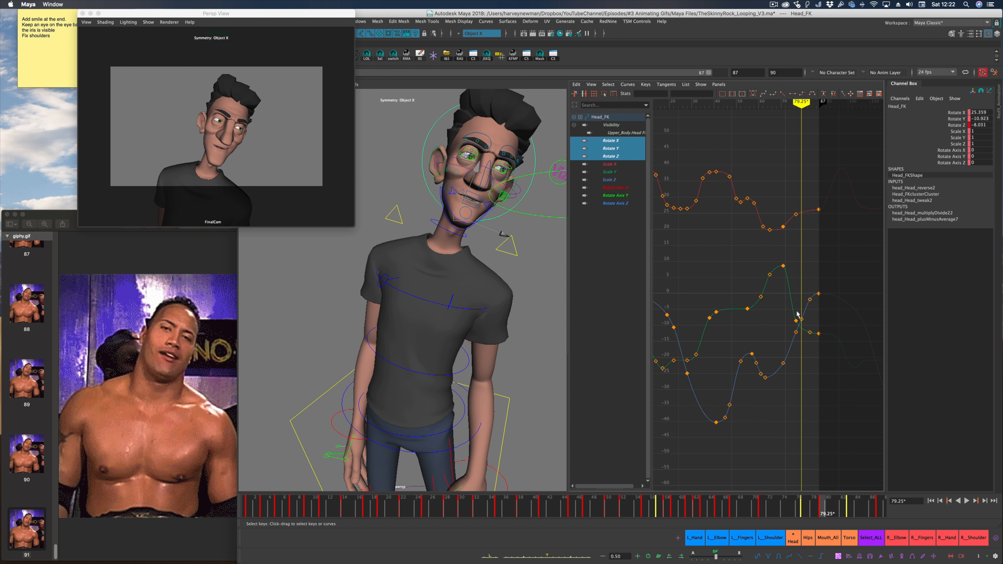
{"action": "left_click", "coordinate": [970, 503]}
{"action": "left_click_drag", "start_coordinate": [837, 509], "coordinate": [808, 509]}
{"action": "middle_click_drag", "start_coordinate": [808, 285], "coordinate": [807, 286], "text": "shift"}
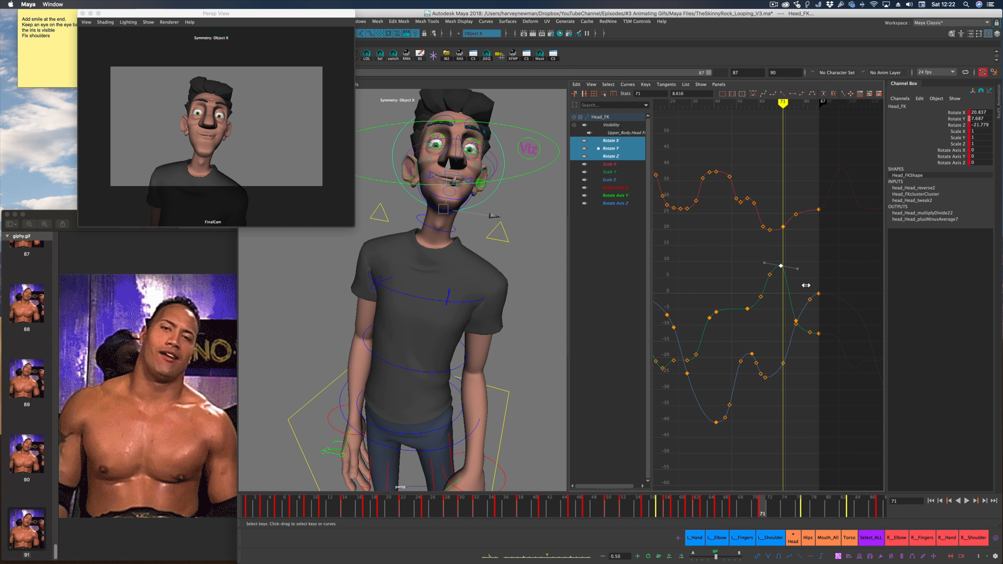
{"action": "key", "text": "alt+v"}
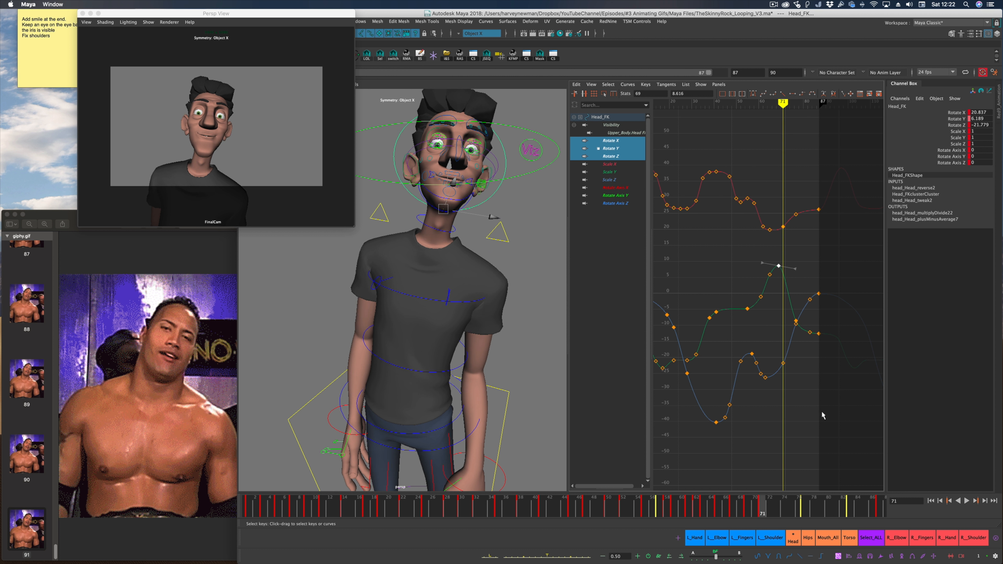